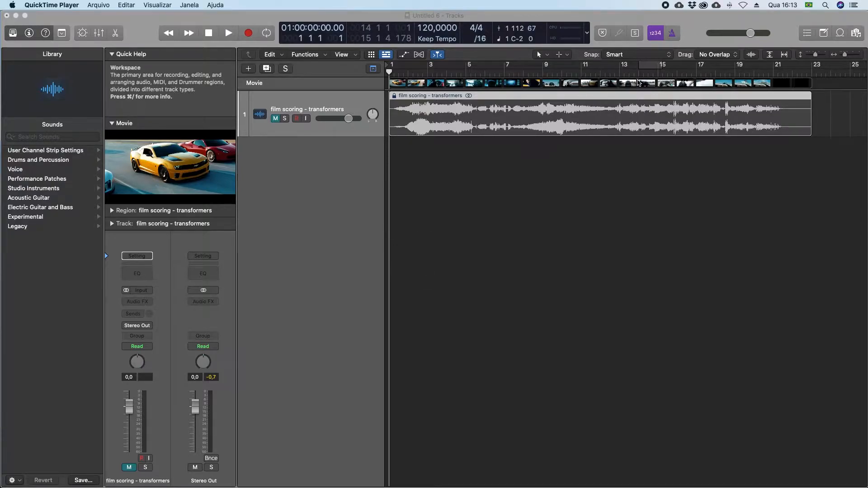
Step: Turn on the cycle range at bar 14 and play the looped scene in a floating movie window
{"action": "left_click", "coordinate": [649, 67]}
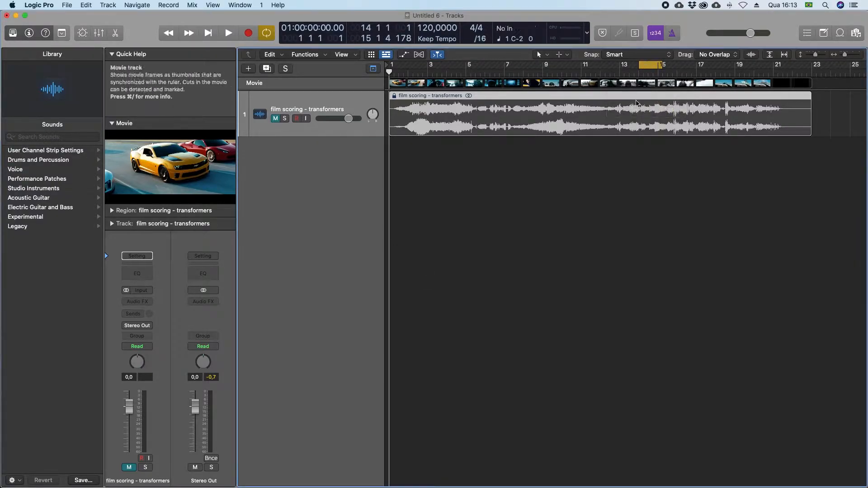
{"action": "double_click", "coordinate": [186, 188]}
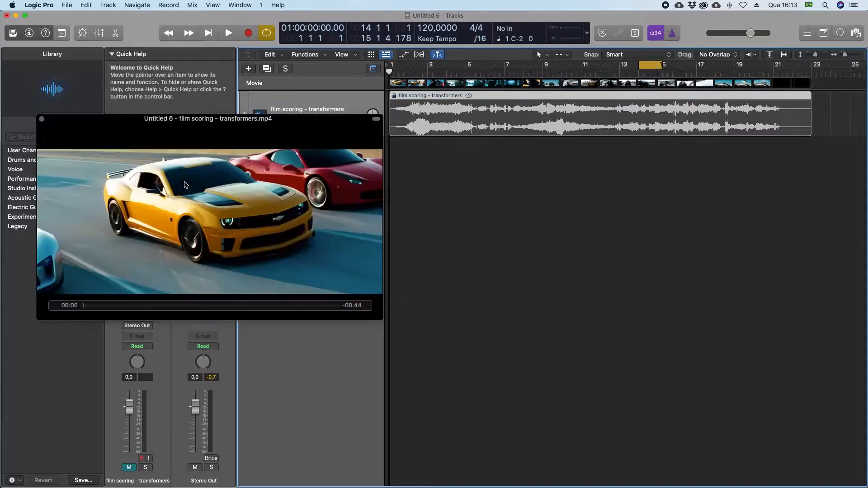
{"action": "left_click_drag", "start_coordinate": [226, 126], "coordinate": [512, 198]}
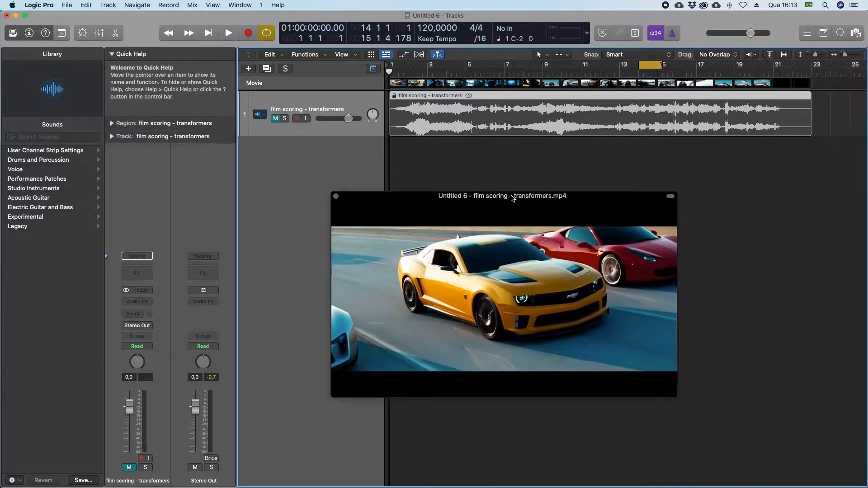
{"action": "key", "text": "space"}
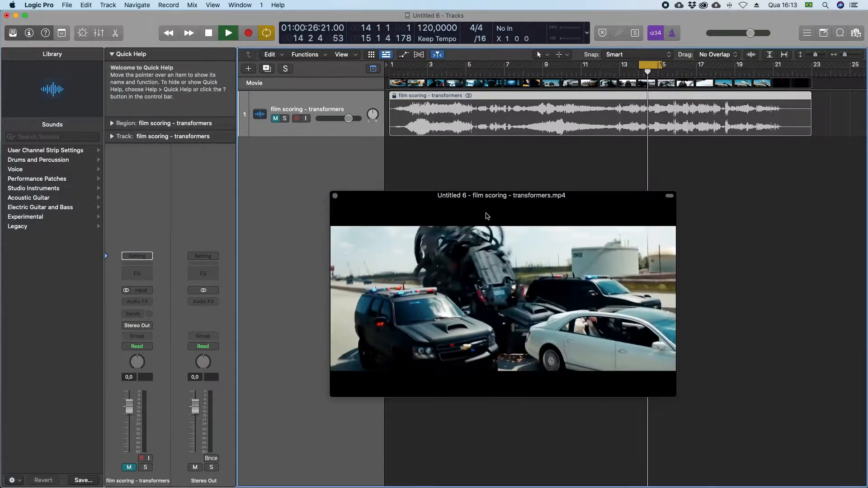
{"action": "mouse_move", "coordinate": [445, 301]}
{"action": "key", "text": "space"}
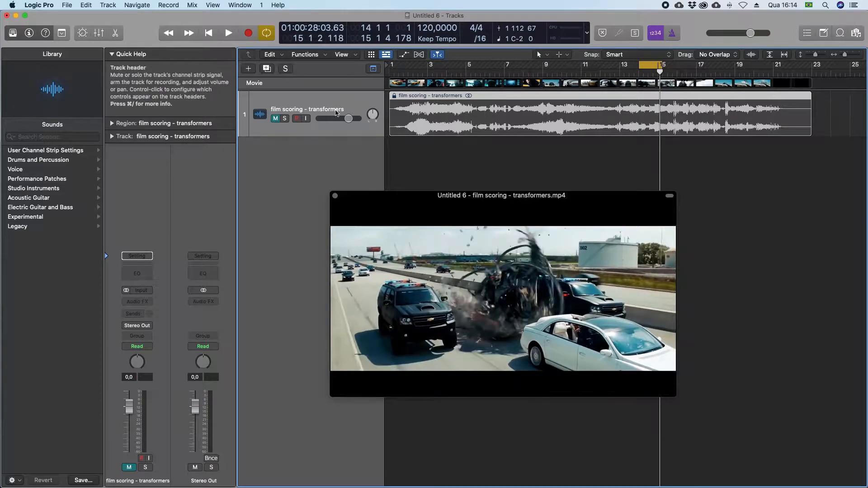
Step: Listen to the looped scene with the film scoring - transformers track unmuted and soloed, then restore its mute and remove the solo
{"action": "left_click", "coordinate": [275, 118]}
{"action": "left_click", "coordinate": [284, 118]}
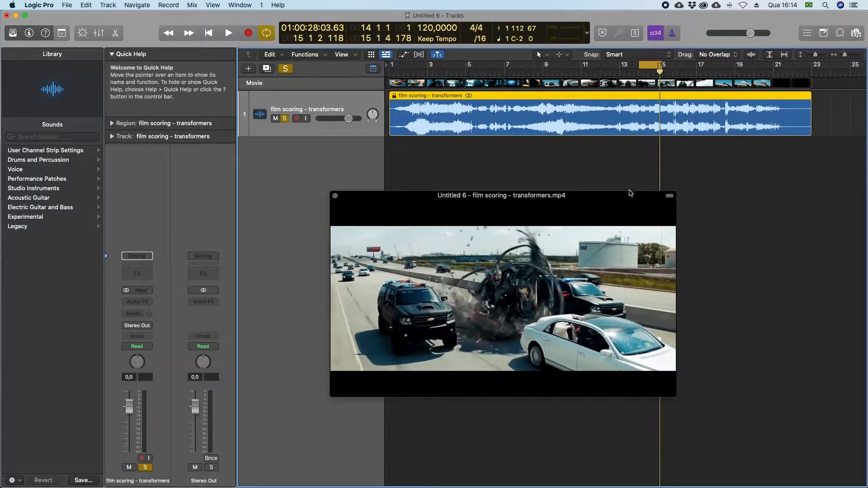
{"action": "key", "text": "space"}
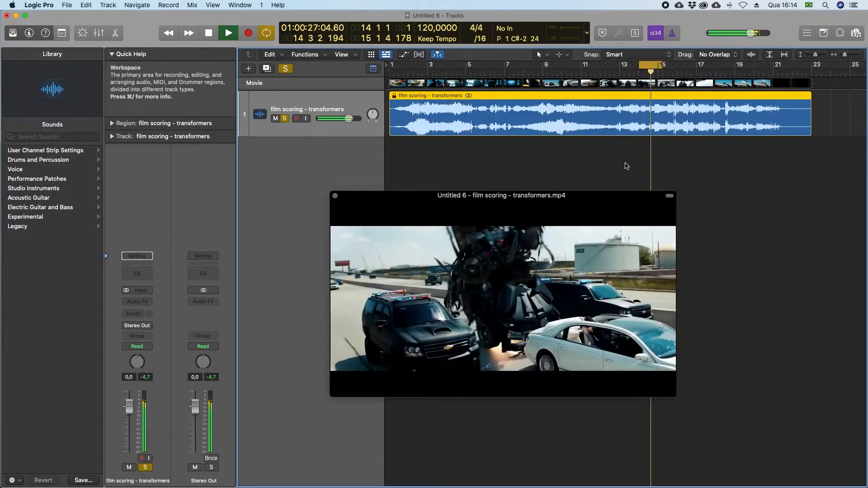
{"action": "key", "text": "space"}
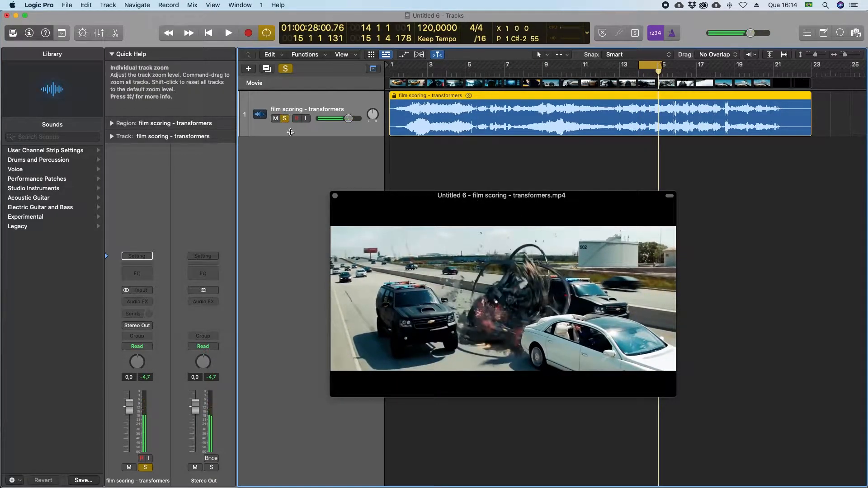
{"action": "left_click", "coordinate": [275, 119]}
{"action": "left_click", "coordinate": [284, 119]}
Step: Turn off the cycle range and add one software instrument track with the Default Patch, keeping the movie window clear of the tracks
{"action": "left_click_drag", "start_coordinate": [516, 196], "coordinate": [257, 183]}
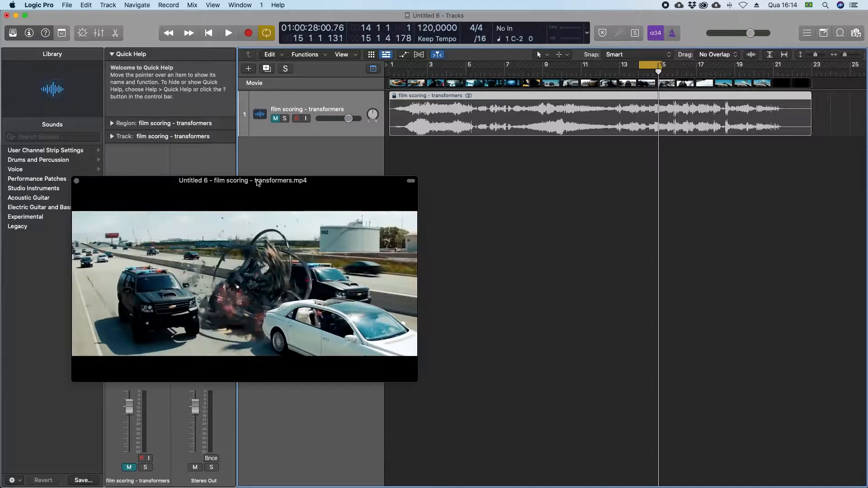
{"action": "left_click_drag", "start_coordinate": [261, 183], "coordinate": [261, 228]}
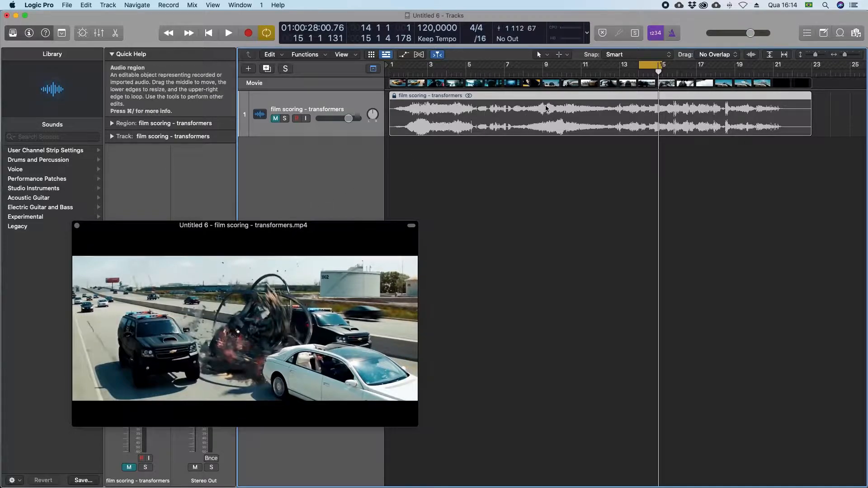
{"action": "left_click", "coordinate": [650, 67]}
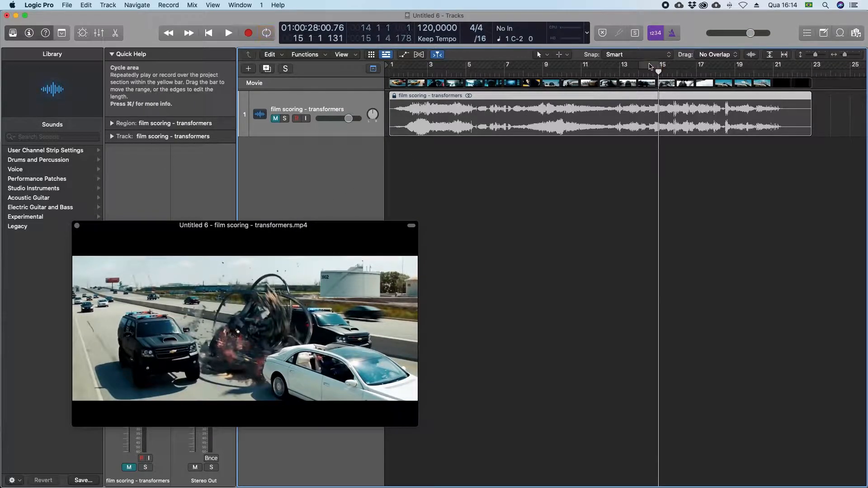
{"action": "left_click", "coordinate": [248, 69]}
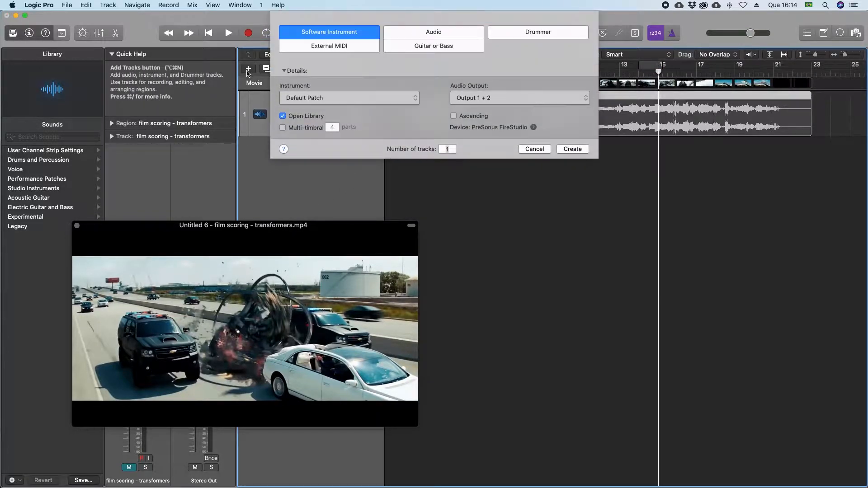
{"action": "left_click", "coordinate": [560, 152]}
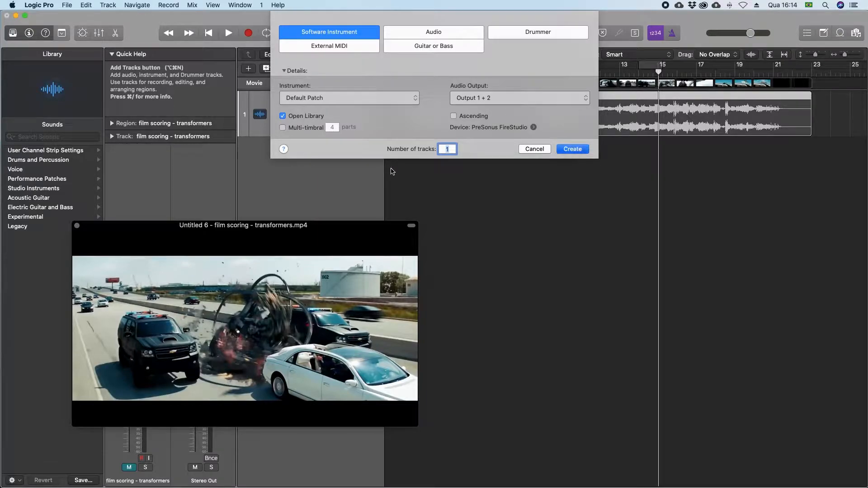
{"action": "left_click_drag", "start_coordinate": [253, 232], "coordinate": [586, 248]}
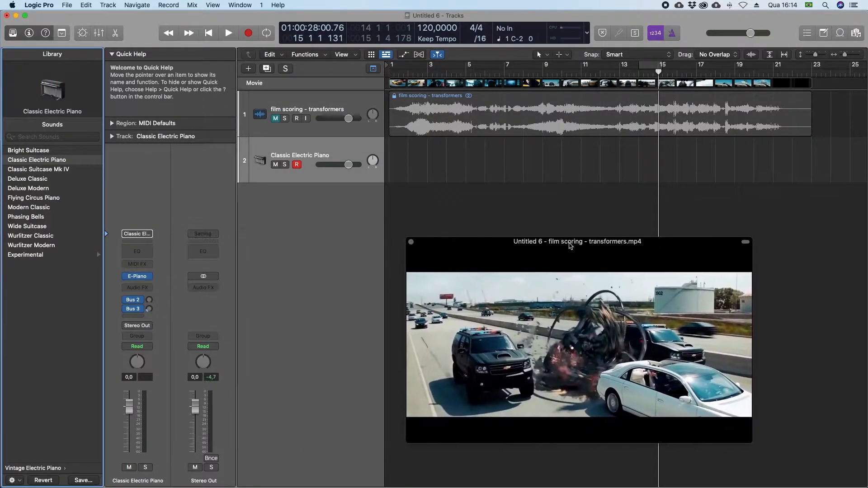
Step: Load the 80s Sync Lead patch from the Synthesizer Lead category on the new track and close the floating movie window
{"action": "scroll", "coordinate": [16, 230], "scroll_direction": "left", "scroll_amount": 5}
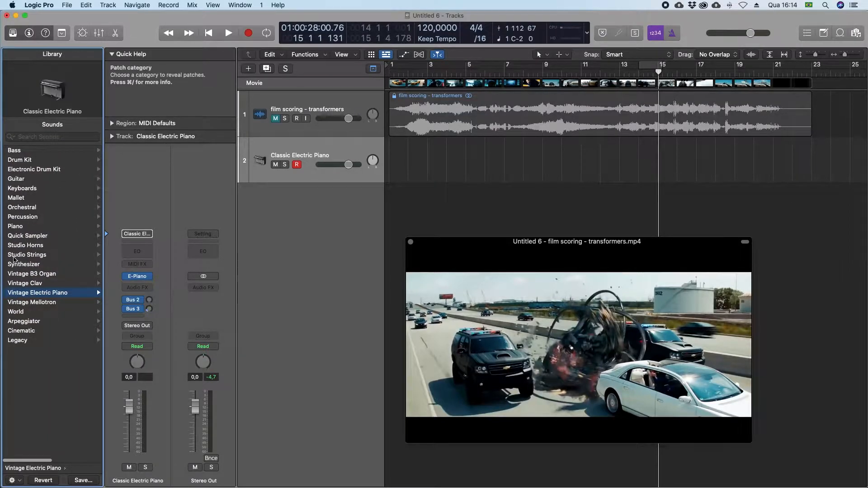
{"action": "left_click", "coordinate": [17, 265]}
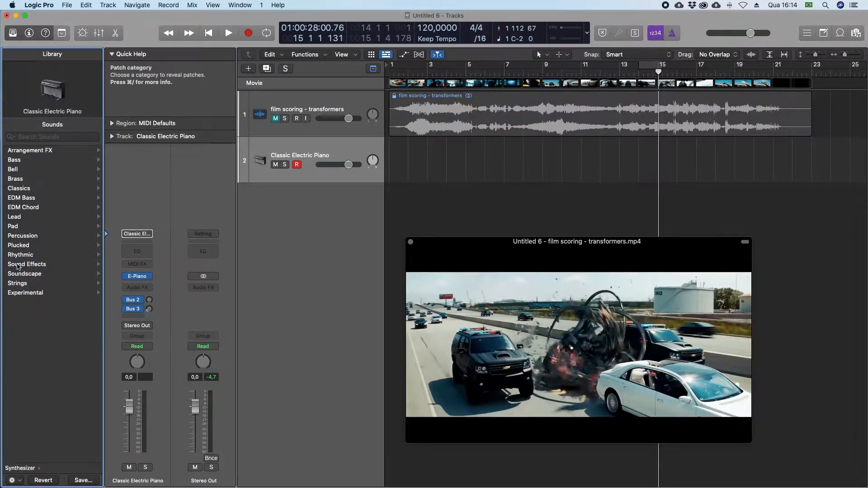
{"action": "scroll", "coordinate": [25, 231], "scroll_direction": "left", "scroll_amount": 4}
{"action": "scroll", "coordinate": [25, 231], "scroll_direction": "right", "scroll_amount": 2}
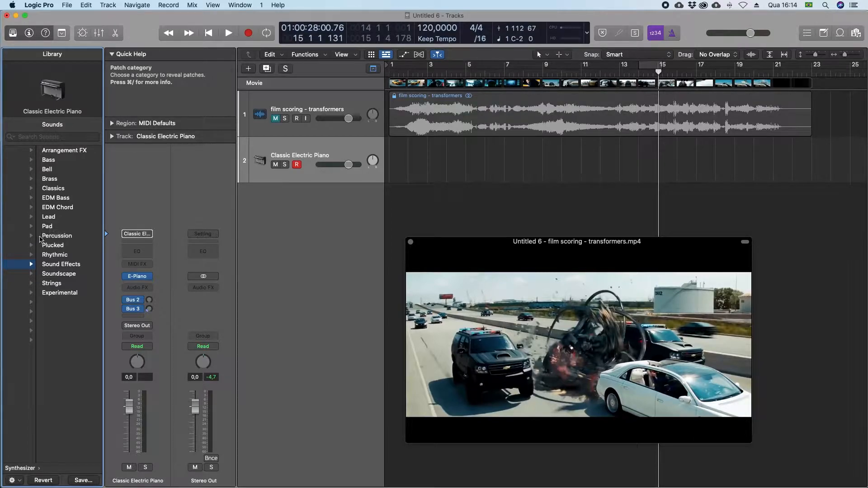
{"action": "left_click", "coordinate": [50, 217]}
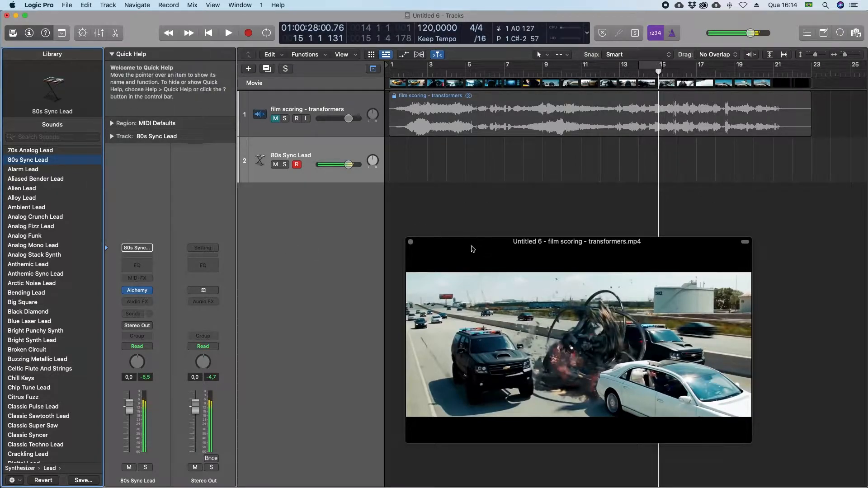
{"action": "left_click", "coordinate": [411, 243]}
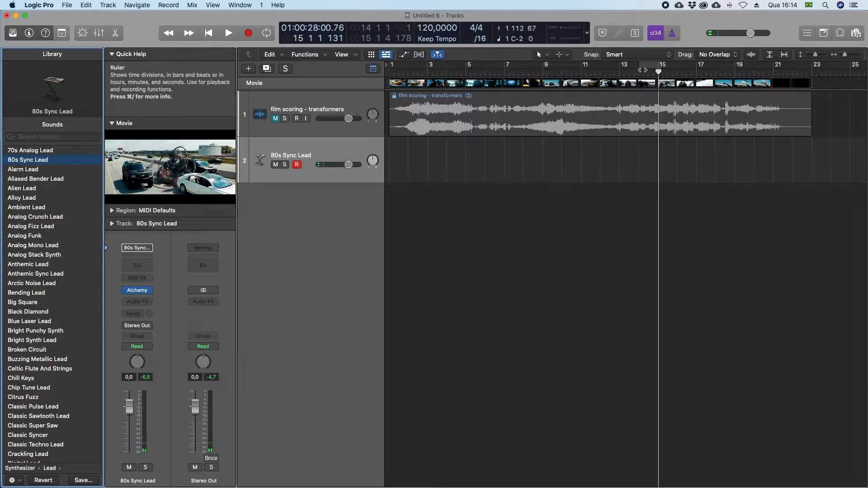
Step: Turn on the cycle range and create an empty one-bar MIDI region at bar 14 on the 80s Sync Lead track
{"action": "left_click", "coordinate": [649, 66]}
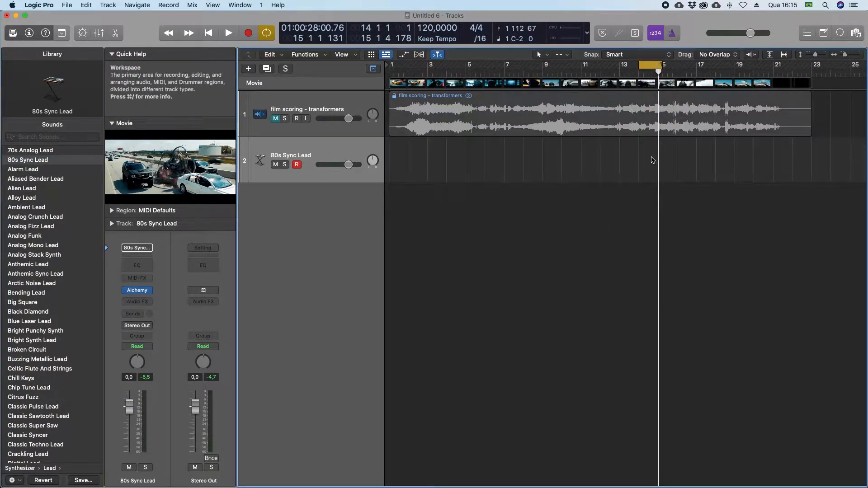
{"action": "key", "text": "t"}
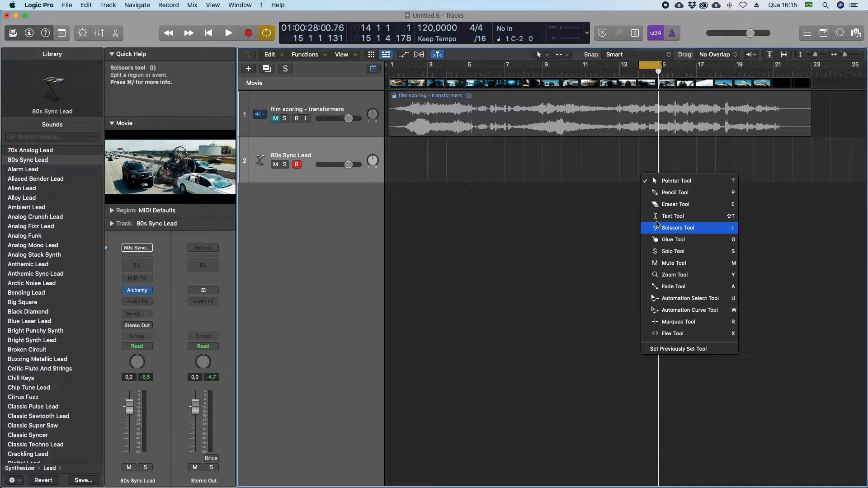
{"action": "left_click", "coordinate": [675, 193]}
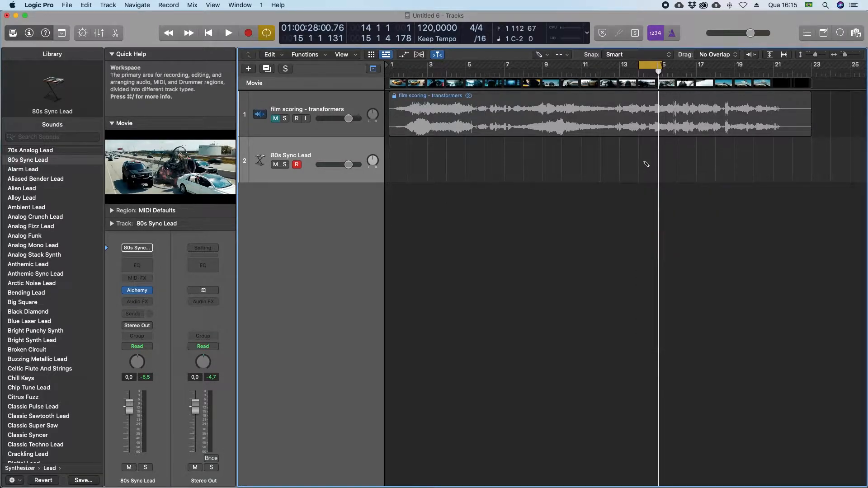
{"action": "left_click", "coordinate": [646, 162]}
{"action": "key", "text": "t"}
{"action": "left_click", "coordinate": [654, 165]}
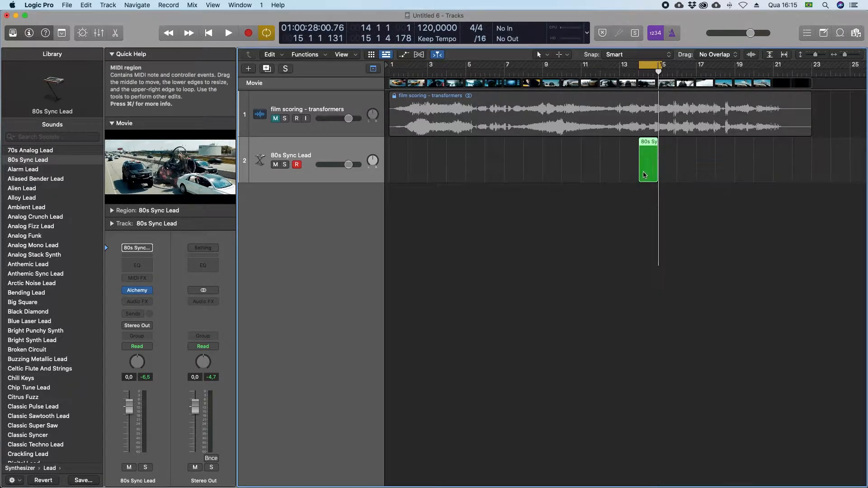
Step: Draw a note at 14 2 4 in the new region's Piano Roll and lower its pitch from C3 to A0
{"action": "double_click", "coordinate": [645, 175]}
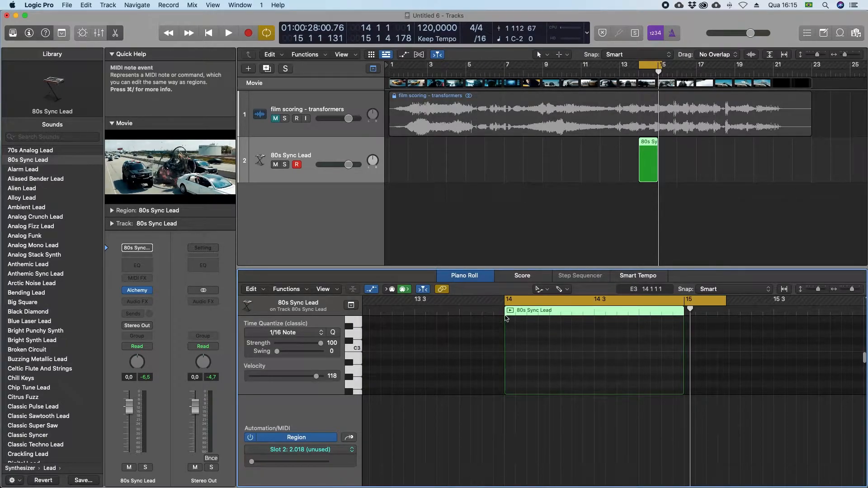
{"action": "key", "text": "t"}
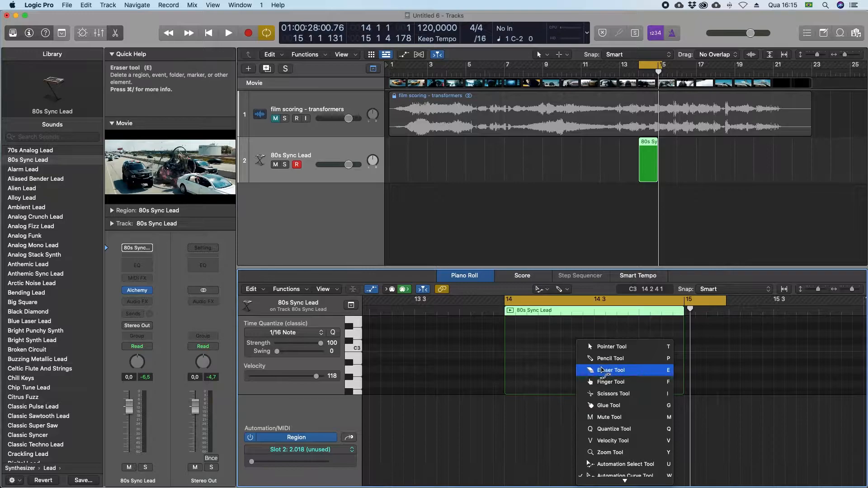
{"action": "left_click", "coordinate": [608, 358]}
{"action": "left_click", "coordinate": [586, 349]}
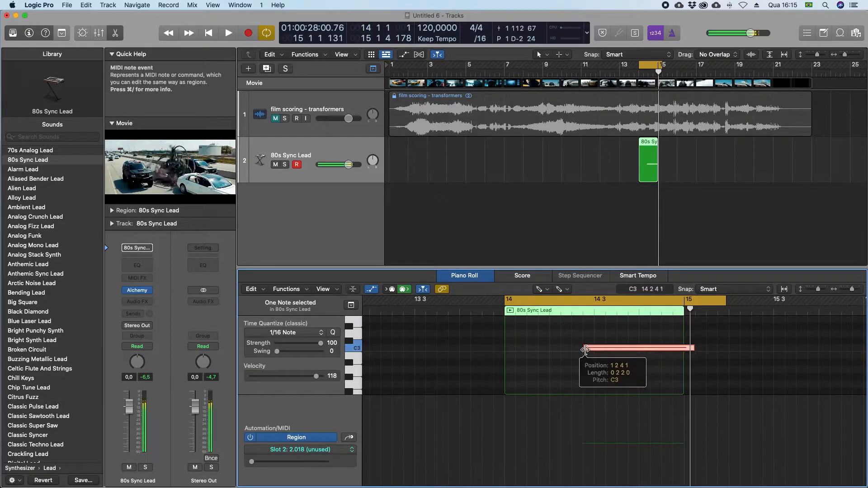
{"action": "key", "text": "t"}
{"action": "key", "text": "t"}
{"action": "left_click_drag", "start_coordinate": [596, 351], "coordinate": [594, 370]}
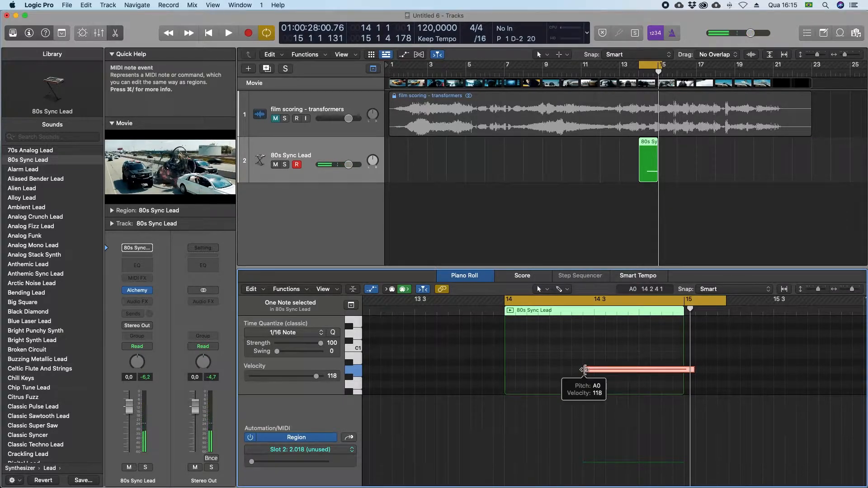
Step: Extend the A0 note's start to about 14 2 2, end it just before bar 15, and play the loop
{"action": "left_click_drag", "start_coordinate": [585, 370], "coordinate": [552, 371]}
{"action": "left_click_drag", "start_coordinate": [692, 371], "coordinate": [677, 374]}
{"action": "left_click_drag", "start_coordinate": [552, 371], "coordinate": [559, 374]}
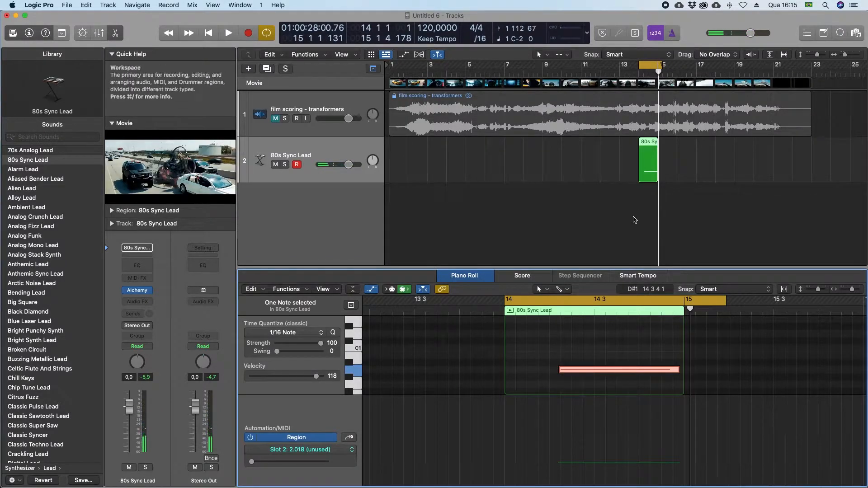
{"action": "key", "text": "space"}
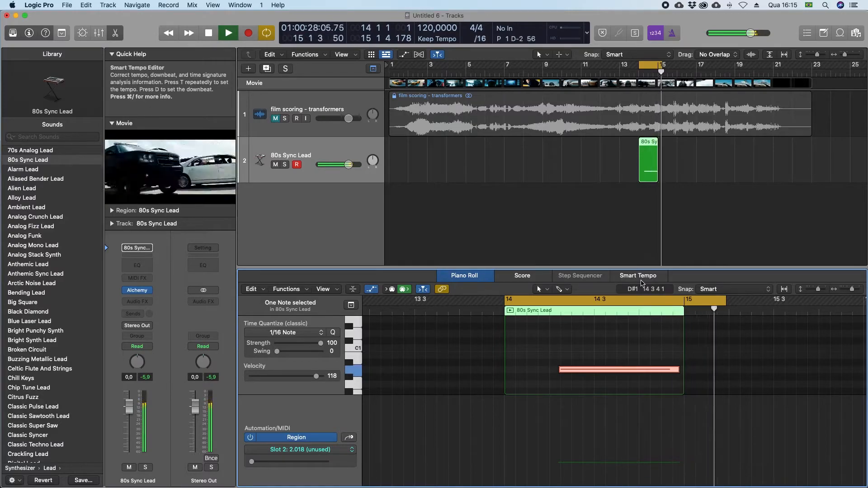
{"action": "key", "text": "space"}
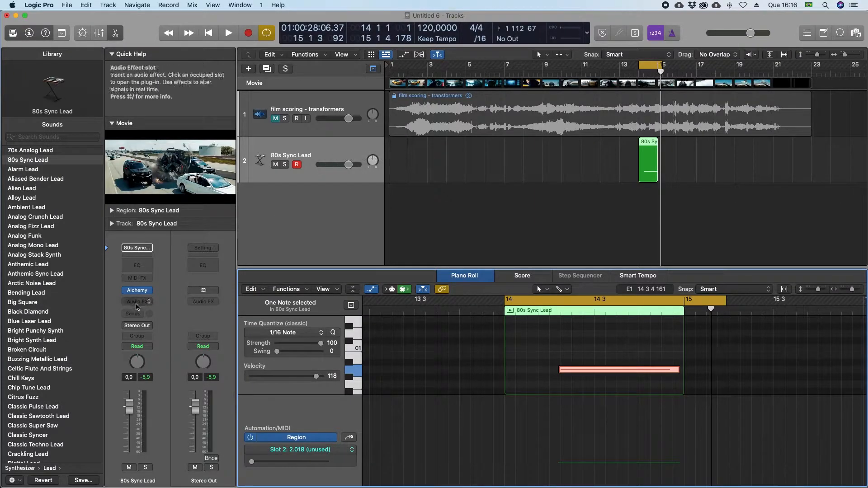
Step: Insert the stereo Remix FX audio effect on the 80s Sync Lead channel strip and place its window over the tracks area
{"action": "left_click", "coordinate": [138, 302]}
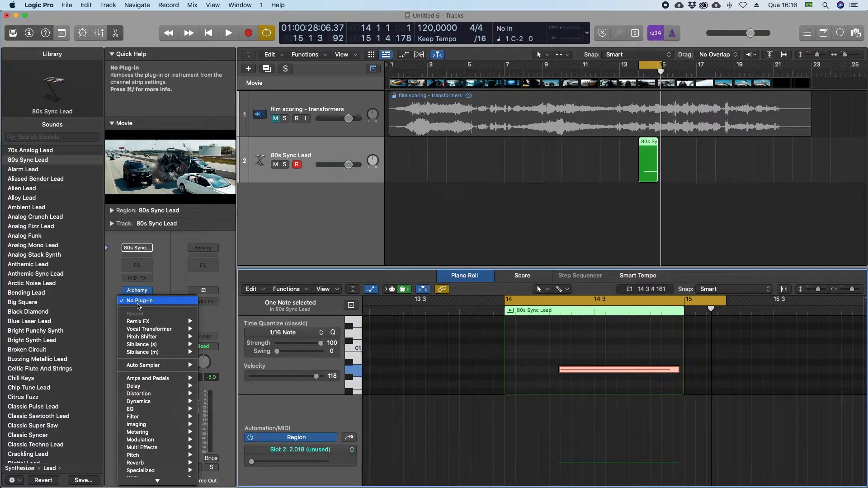
{"action": "mouse_move", "coordinate": [142, 449]}
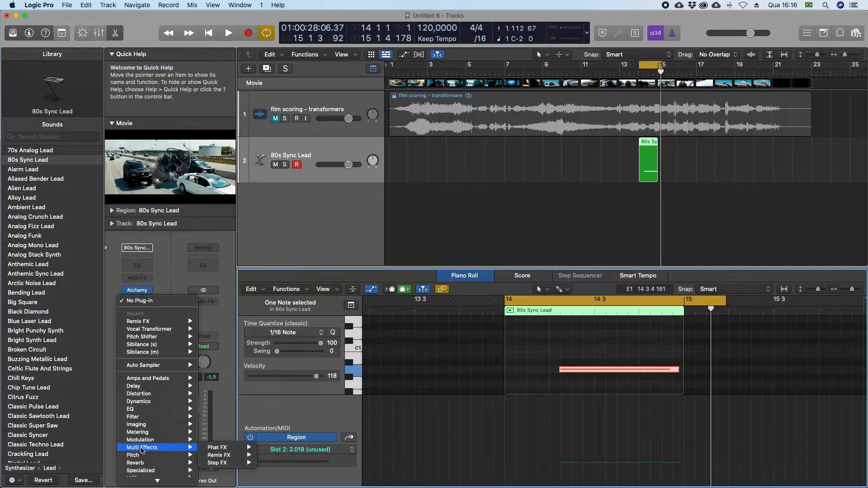
{"action": "mouse_move", "coordinate": [219, 456]}
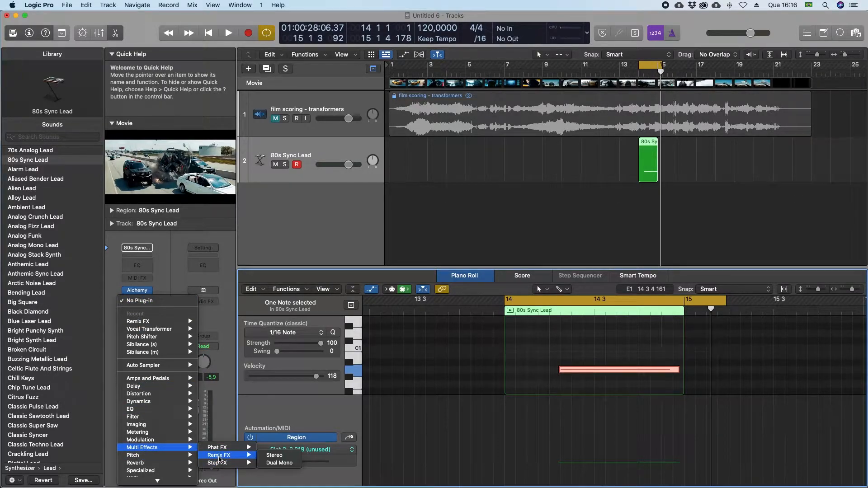
{"action": "left_click", "coordinate": [277, 456]}
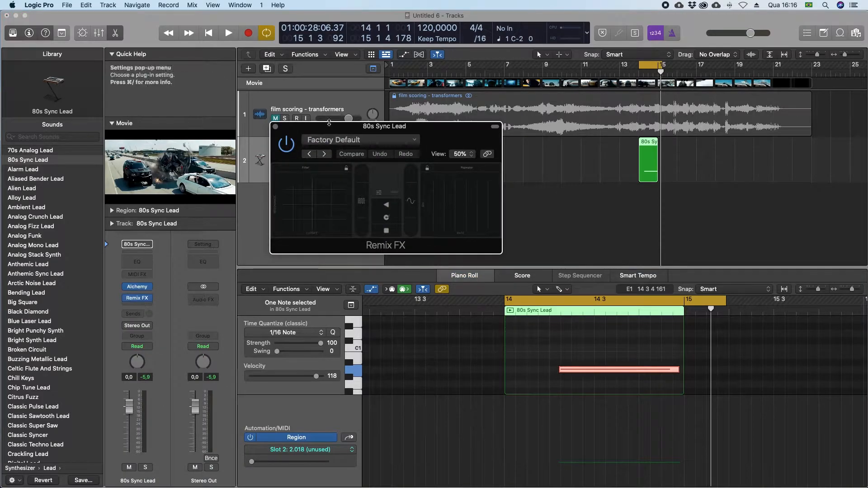
{"action": "left_click_drag", "start_coordinate": [382, 127], "coordinate": [441, 150]}
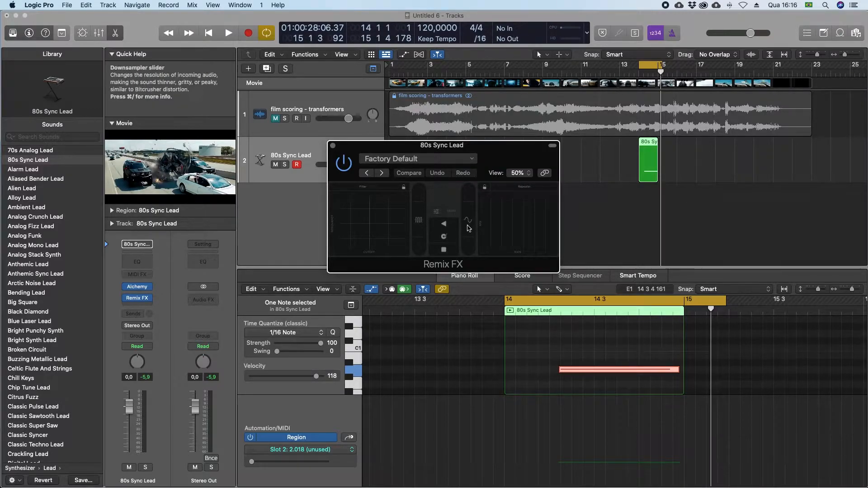
Step: Play the loop while trying the Remix FX Downsampler and Gater sliders, and reposition the plug-in window slightly higher
{"action": "key", "text": "space"}
{"action": "left_click_drag", "start_coordinate": [469, 215], "coordinate": [476, 199]}
{"action": "mouse_move", "coordinate": [420, 225]}
{"action": "left_mouse_down"}
{"action": "mouse_move", "coordinate": [420, 194]}
{"action": "mouse_move", "coordinate": [419, 224]}
{"action": "left_mouse_up"}
{"action": "key", "text": "space"}
{"action": "key", "text": "space"}
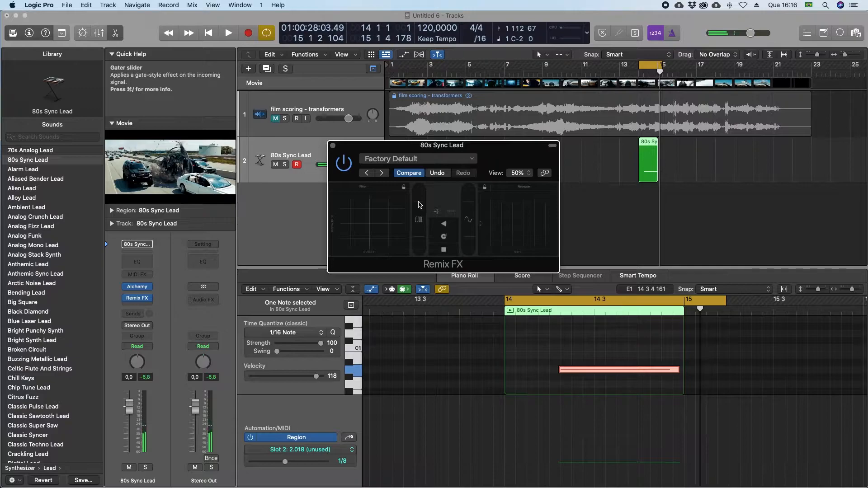
{"action": "left_click_drag", "start_coordinate": [440, 148], "coordinate": [475, 134]}
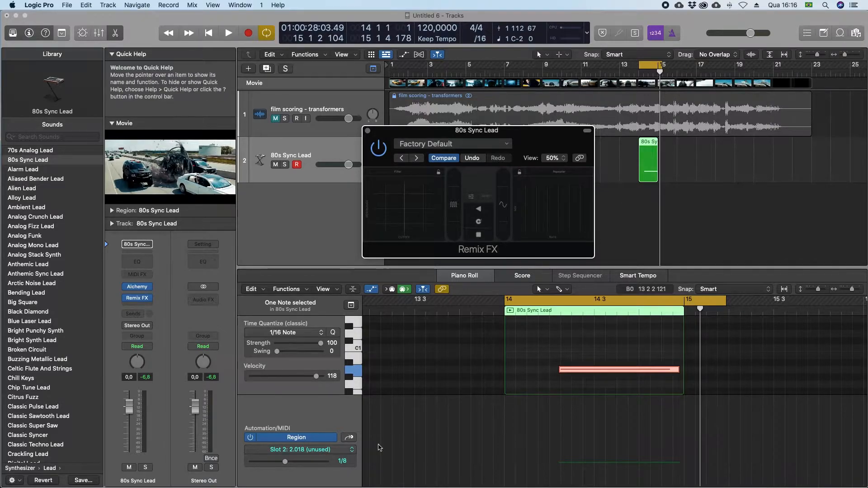
Step: Browse the Remix FX parameters available for region automation and set the 80s Sync Lead channel's automation mode to Write
{"action": "left_click", "coordinate": [328, 454]}
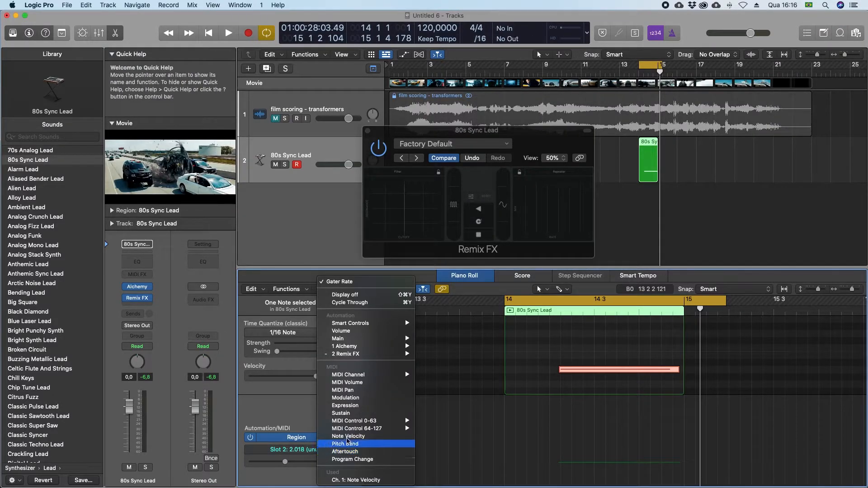
{"action": "mouse_move", "coordinate": [372, 355]}
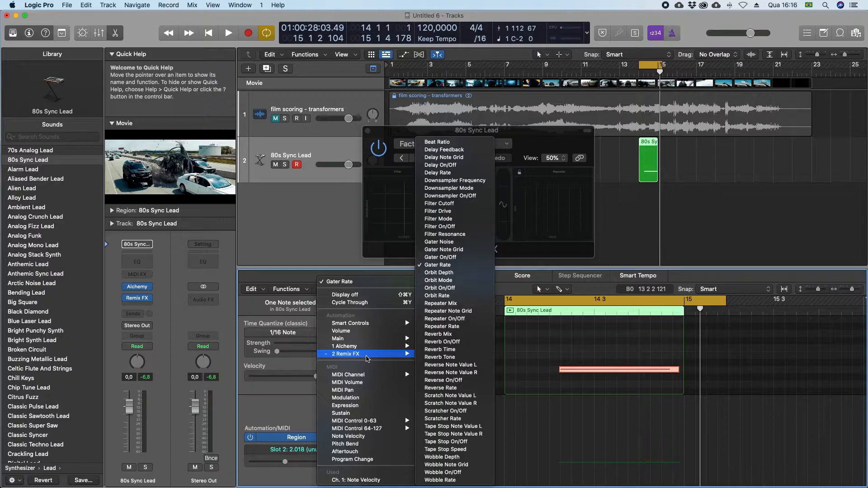
{"action": "left_click", "coordinate": [500, 420]}
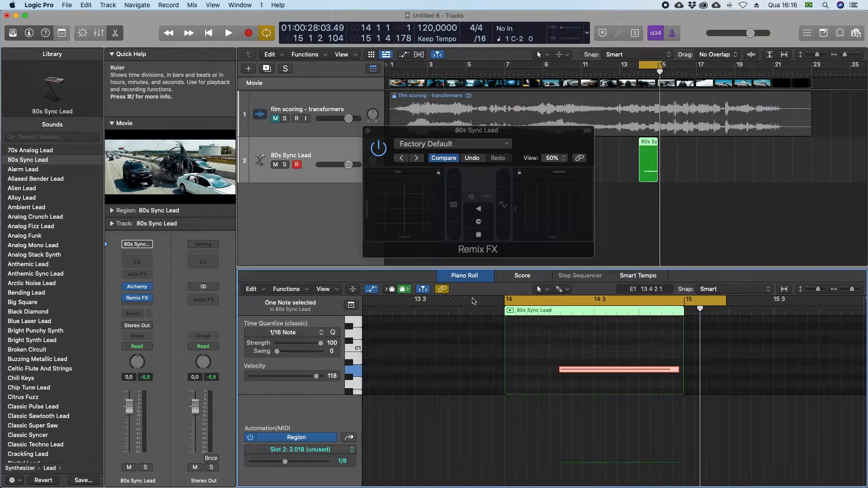
{"action": "left_click", "coordinate": [138, 347]}
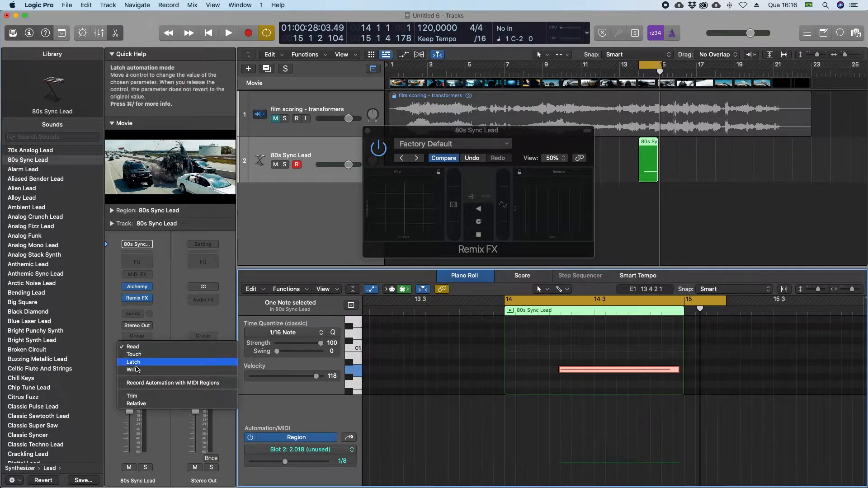
{"action": "left_click", "coordinate": [137, 371]}
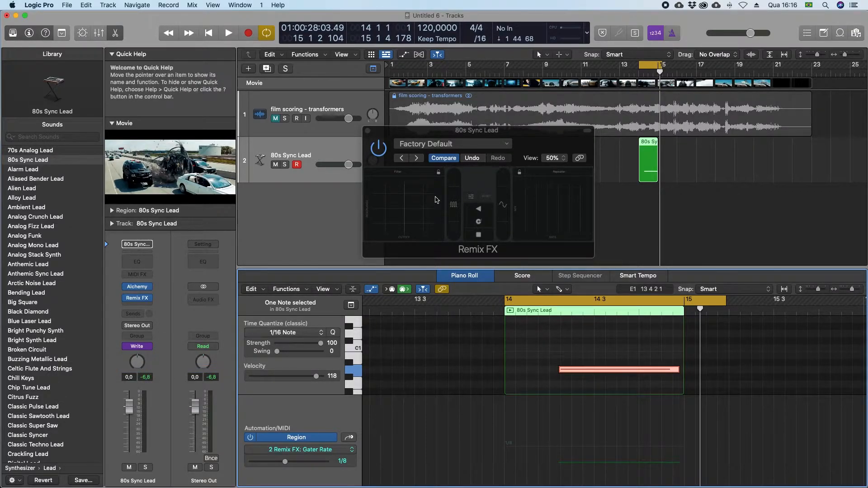
Step: Display the Remix FX Gater On/Off region automation, switch it to On, and write an On line across the region
{"action": "left_click", "coordinate": [450, 199]}
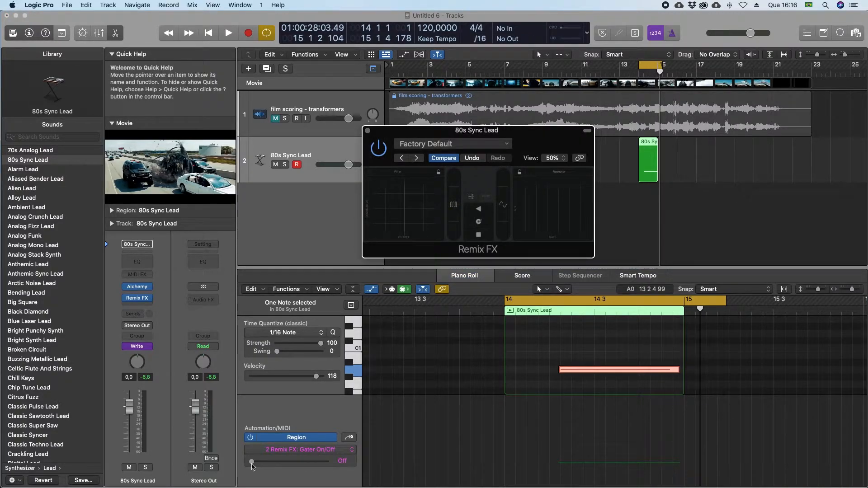
{"action": "left_click_drag", "start_coordinate": [252, 464], "coordinate": [373, 469]}
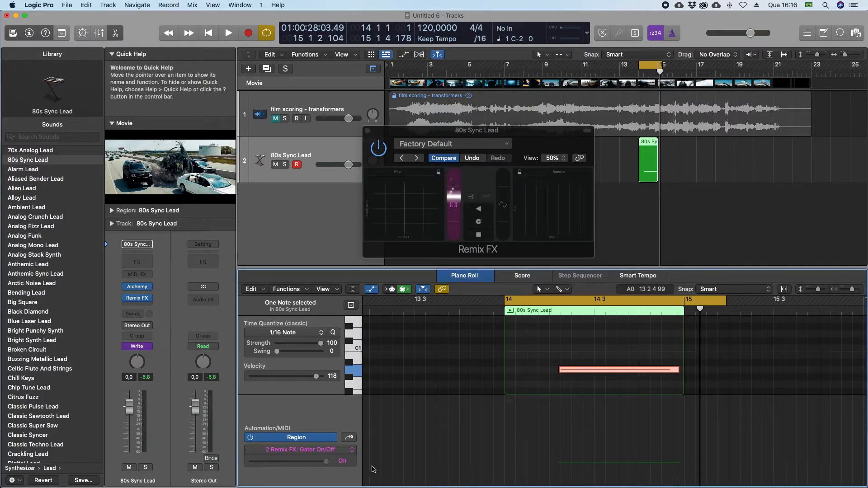
{"action": "left_click", "coordinate": [561, 479]}
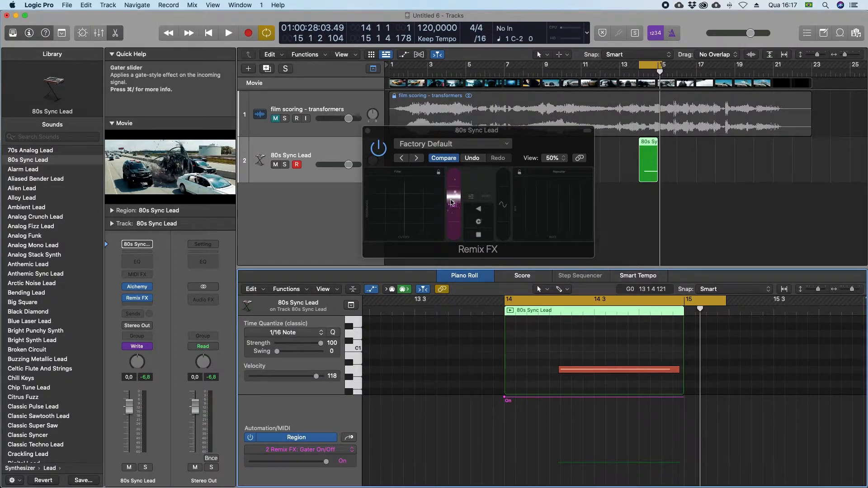
Step: Raise the Remix FX Gater rate to 1/32 and show the Gater Rate parameter in the region automation lane
{"action": "left_click_drag", "start_coordinate": [453, 197], "coordinate": [461, 173]}
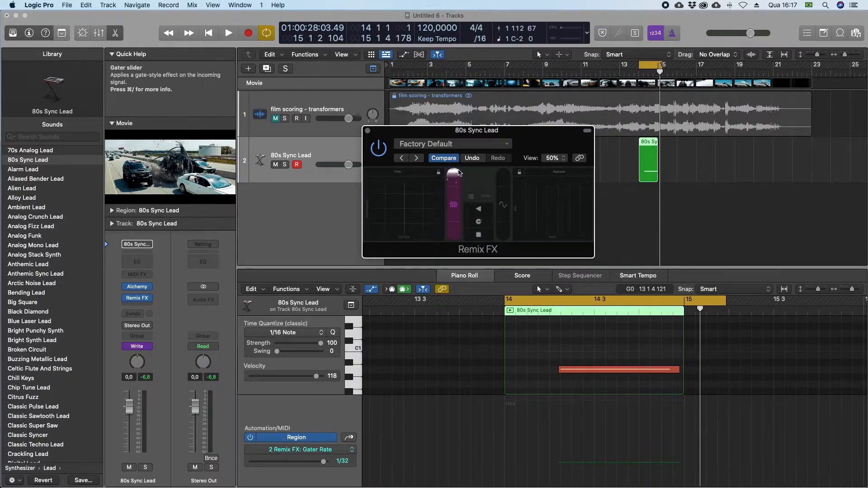
{"action": "left_click", "coordinate": [459, 173]}
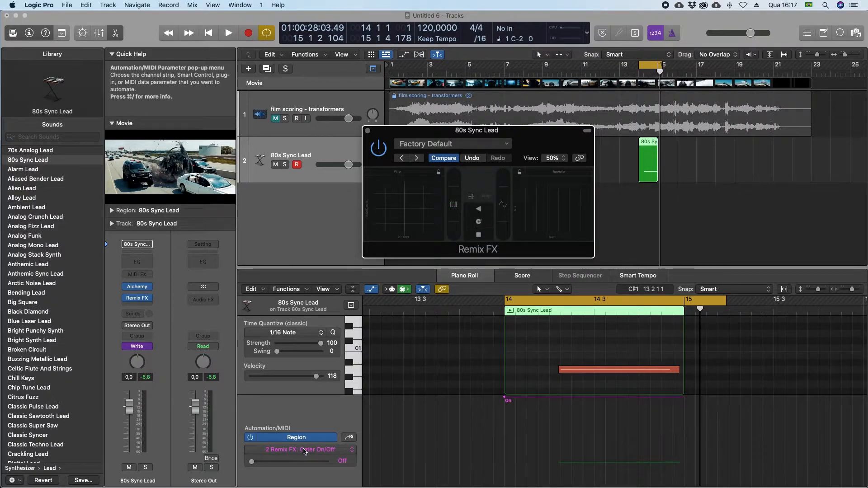
{"action": "left_click", "coordinate": [304, 450]}
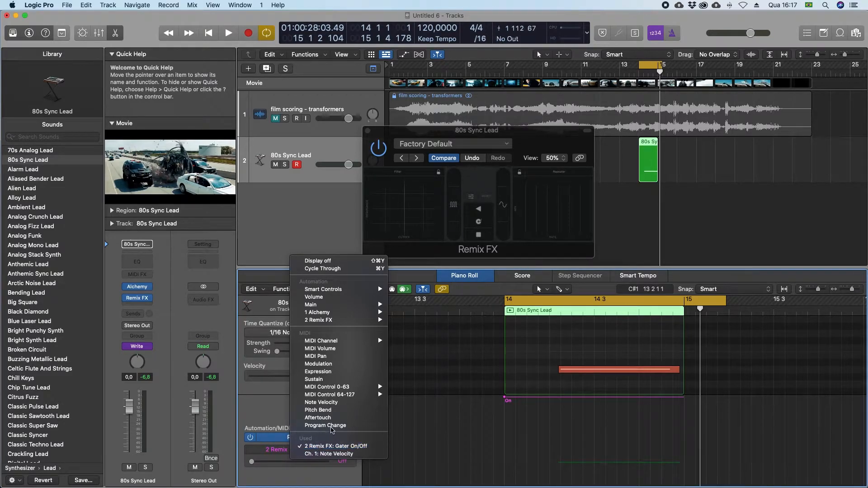
{"action": "mouse_move", "coordinate": [361, 323]}
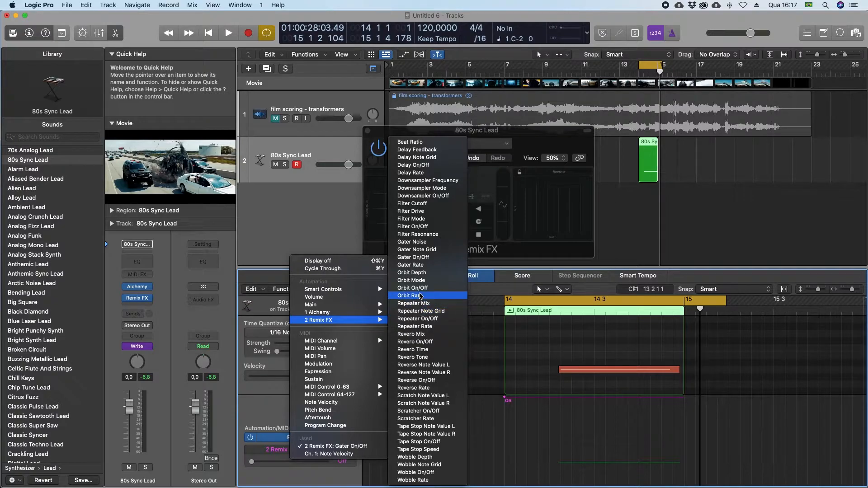
{"action": "left_click", "coordinate": [427, 265]}
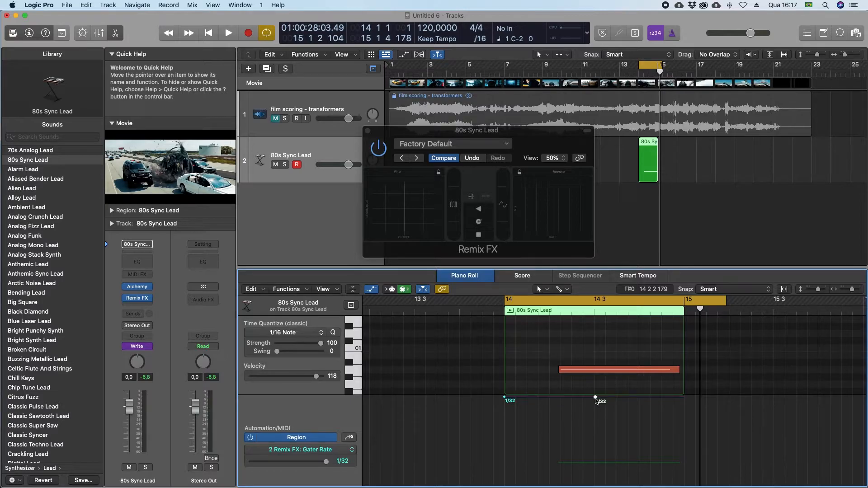
Step: Add Gater Rate points at about 14 2 2 and 14 3 3, lower the last one to 1/16, and play the loop
{"action": "left_click_drag", "start_coordinate": [595, 398], "coordinate": [623, 398]}
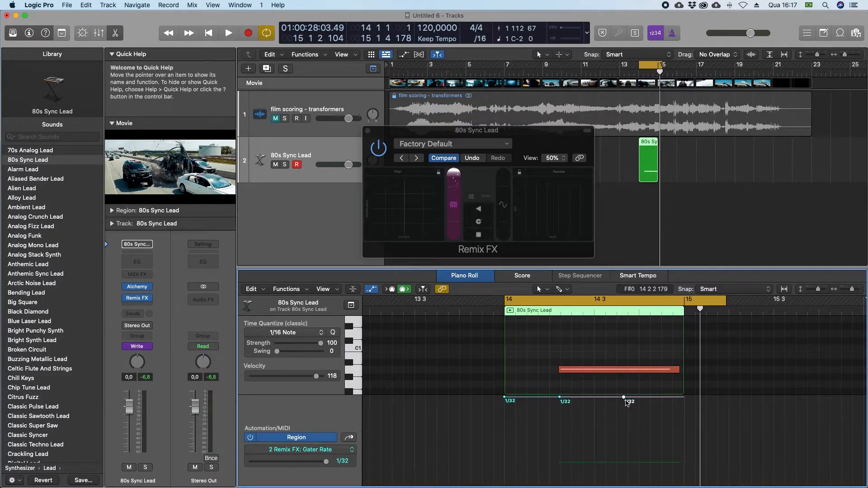
{"action": "left_click_drag", "start_coordinate": [626, 400], "coordinate": [624, 426]}
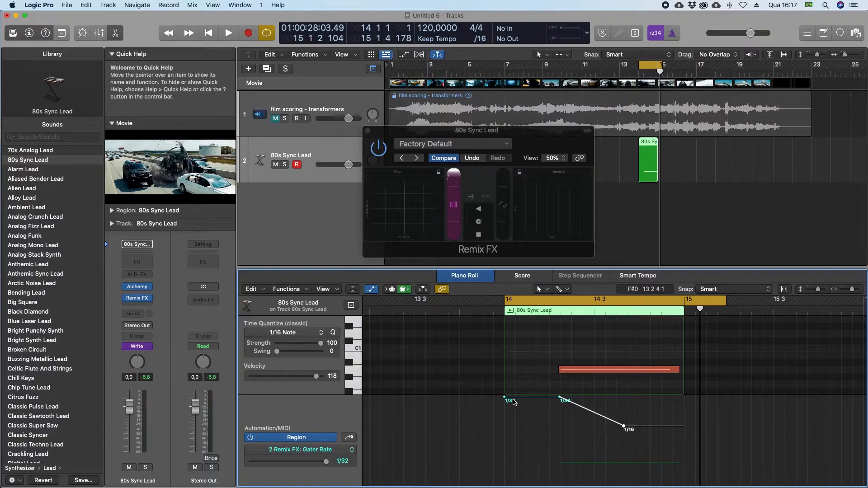
{"action": "key", "text": "space"}
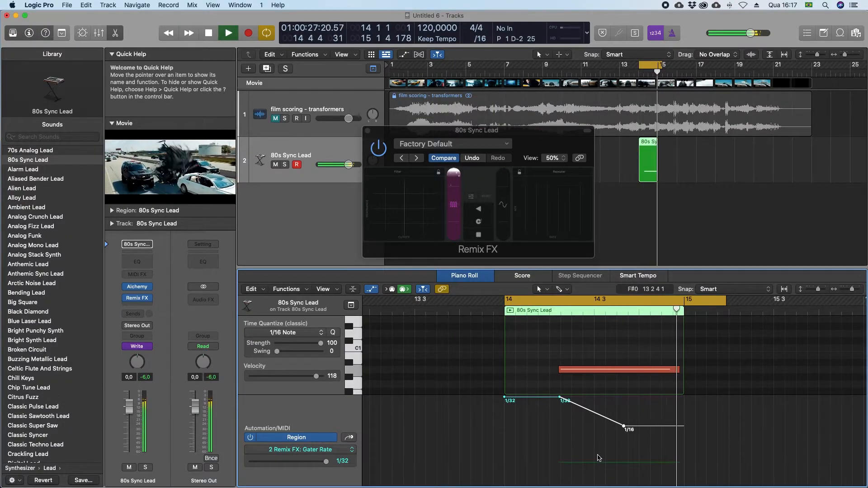
{"action": "key", "text": "space"}
{"action": "left_click_drag", "start_coordinate": [624, 426], "coordinate": [624, 435]}
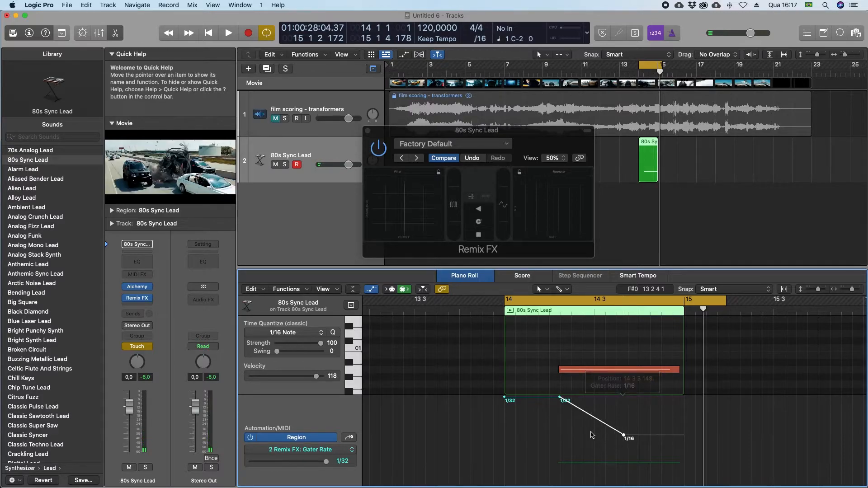
Step: Bend the Gater Rate line between the 1/32 and 1/16 points into an outward curve and play the loop
{"action": "key", "text": "t"}
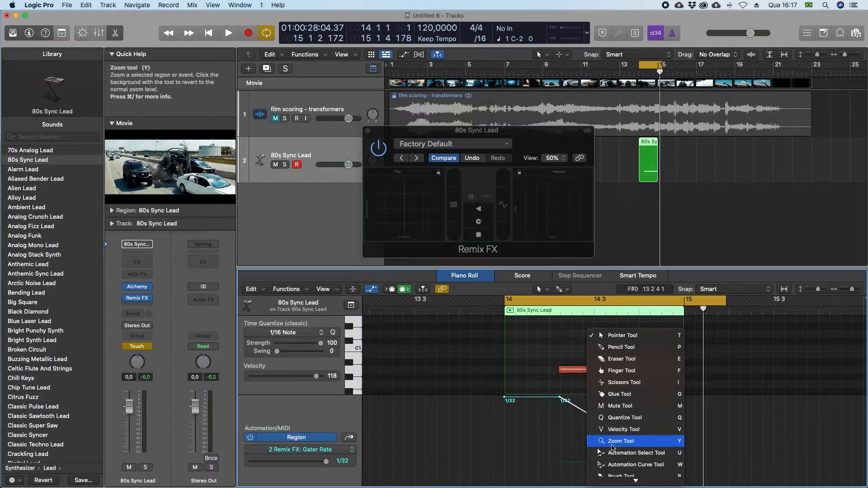
{"action": "left_click", "coordinate": [619, 455]}
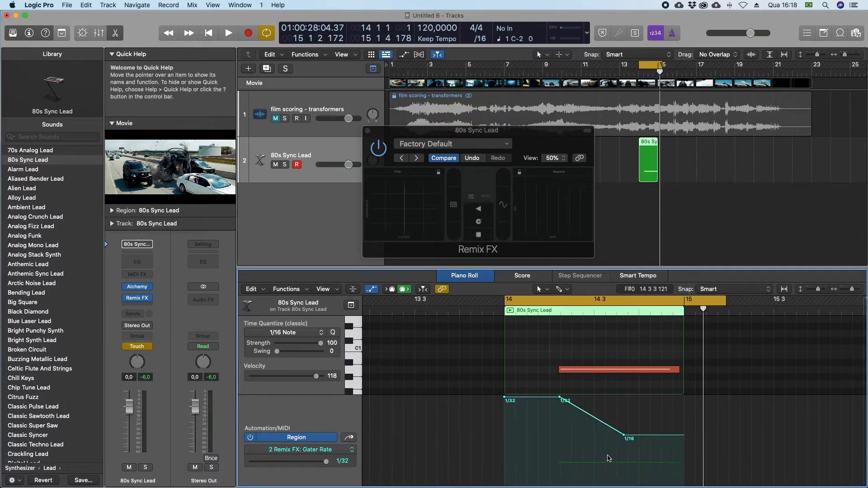
{"action": "left_click_drag", "start_coordinate": [594, 431], "coordinate": [601, 411]}
{"action": "key", "text": "space"}
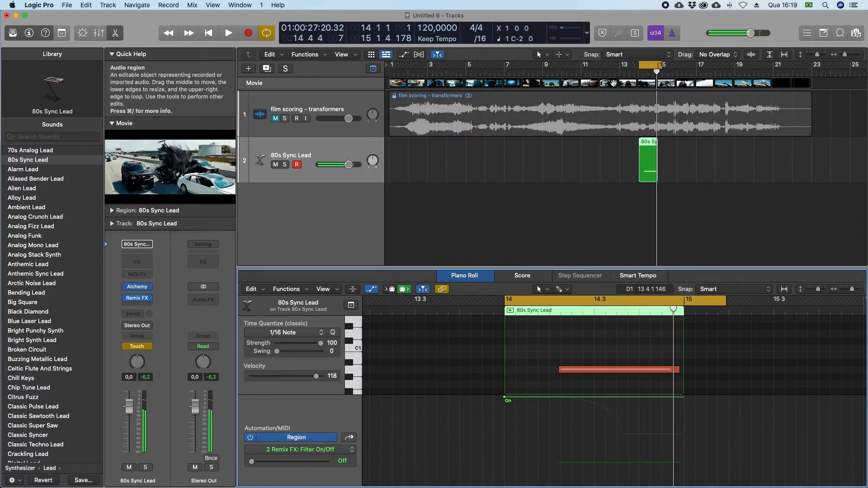
Step: Turn off the cycle range and bounce the 80s Sync Lead region in place to a new track with the source muted
{"action": "left_click", "coordinate": [648, 67]}
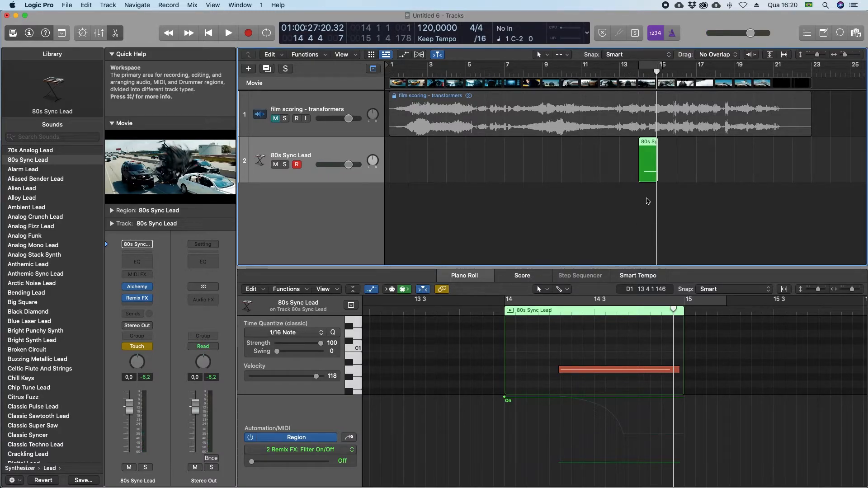
{"action": "right_click", "coordinate": [647, 166]}
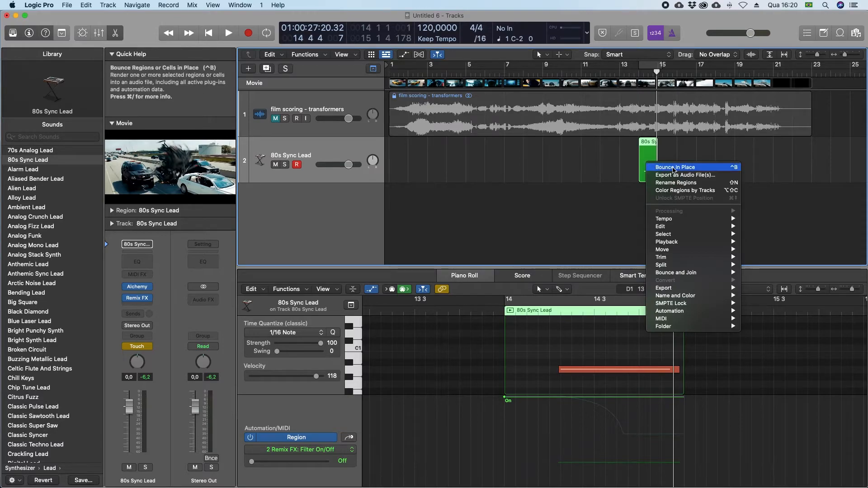
{"action": "left_click", "coordinate": [672, 167]}
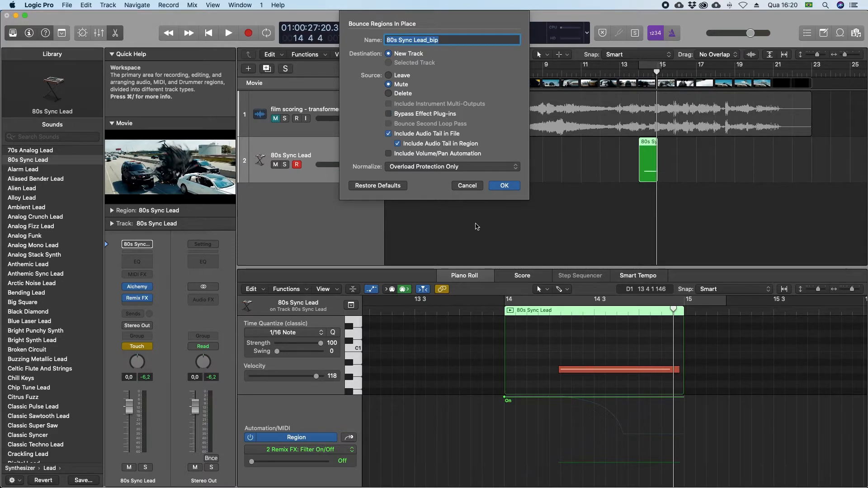
{"action": "left_click", "coordinate": [504, 185]}
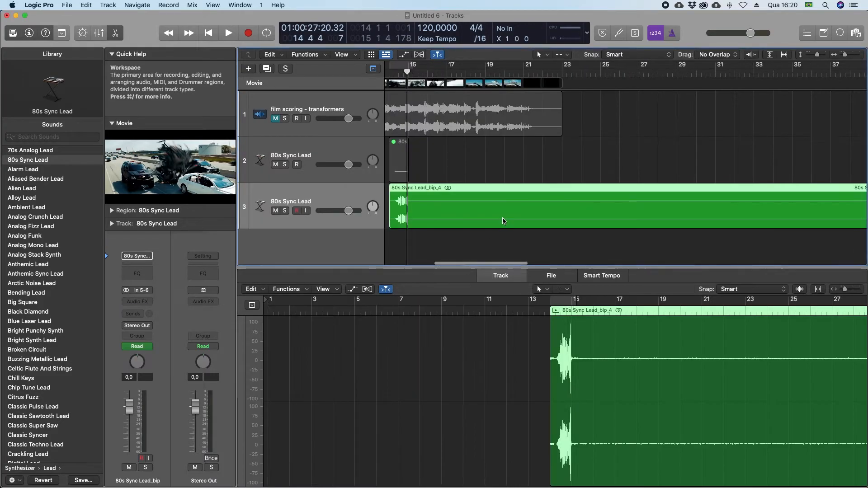
Step: Shorten the end of the bounced 80s Sync Lead_bip_4 region to about bar 16
{"action": "key", "text": "super+Left"}
{"action": "key", "text": "super+Left"}
{"action": "key", "text": "super+Left"}
{"action": "key", "text": "super+Left"}
{"action": "key", "text": "super+Left"}
{"action": "key", "text": "super+Left"}
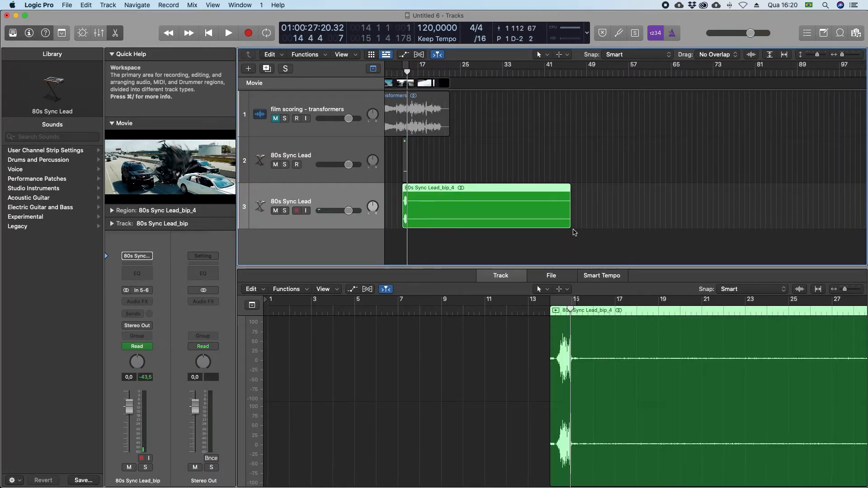
{"action": "left_click_drag", "start_coordinate": [567, 225], "coordinate": [412, 241]}
Step: Mute the original 80s Sync Lead track, solo the bounced track, and play it with the cycle range on
{"action": "scroll", "coordinate": [412, 241], "scroll_direction": "up", "scroll_amount": 5}
{"action": "scroll", "coordinate": [318, 236], "scroll_direction": "left", "scroll_amount": 10}
{"action": "left_click", "coordinate": [276, 165]}
{"action": "left_click", "coordinate": [285, 211]}
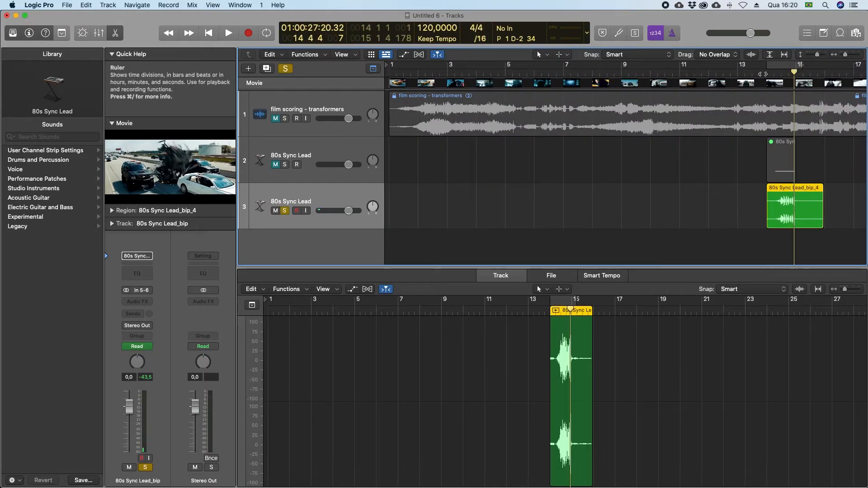
{"action": "left_click", "coordinate": [776, 67]}
{"action": "key", "text": "space"}
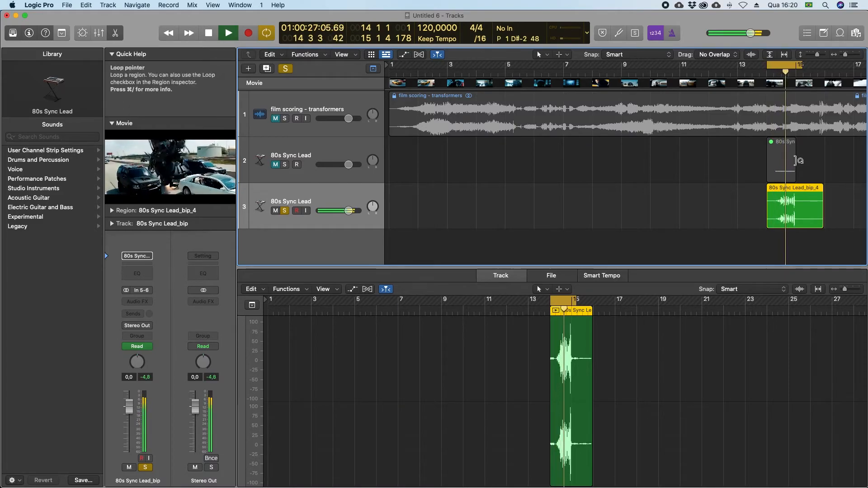
{"action": "scroll", "coordinate": [797, 163], "scroll_direction": "up", "scroll_amount": 3}
{"action": "key", "text": "space"}
Step: Trim the bounced region's start to about 14 2 and play the loop briefly
{"action": "left_click_drag", "start_coordinate": [716, 226], "coordinate": [731, 227]}
{"action": "key", "text": "space"}
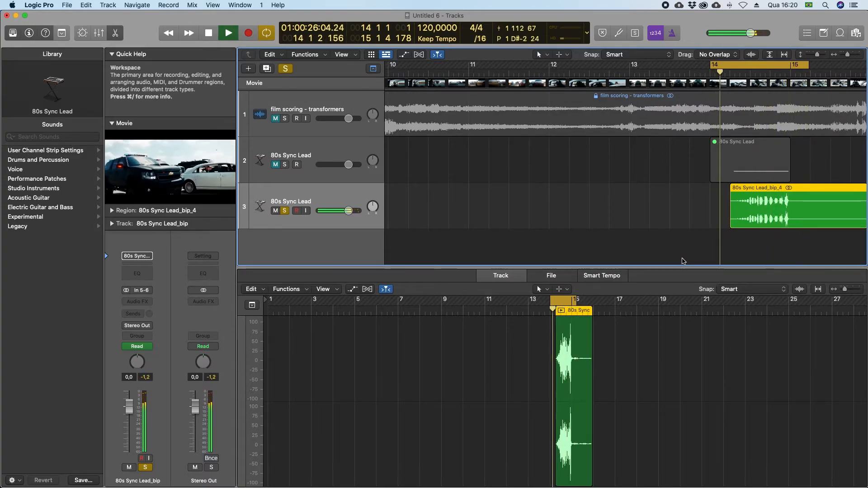
{"action": "key", "text": "space"}
Step: Shorten the bounced region's end to about 15 1 2 and hide the lower editor area
{"action": "scroll", "coordinate": [737, 252], "scroll_direction": "right", "scroll_amount": 10}
{"action": "scroll", "coordinate": [588, 235], "scroll_direction": "left", "scroll_amount": 2}
{"action": "left_click_drag", "start_coordinate": [575, 226], "coordinate": [503, 232]}
{"action": "key", "text": "x"}
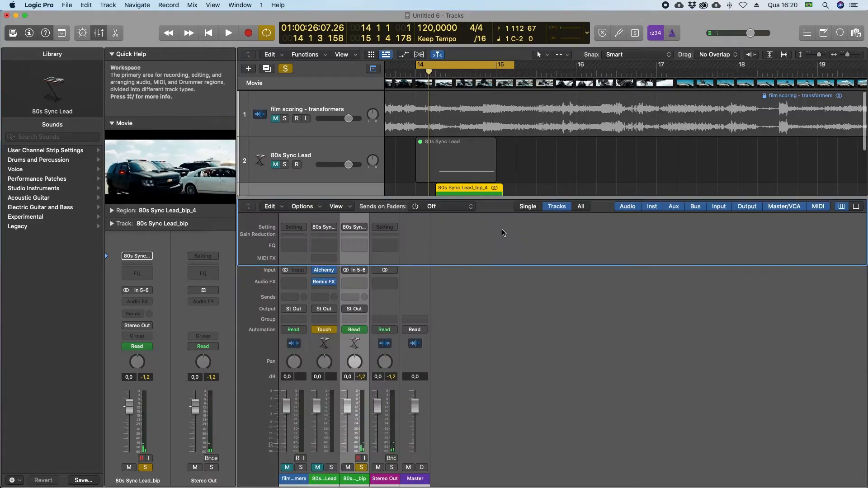
{"action": "key", "text": "x"}
Step: Tighten the bounced region so it starts at about 14 2 2 and ends just after bar 15
{"action": "scroll", "coordinate": [516, 248], "scroll_direction": "up", "scroll_amount": 5, "text": "alt"}
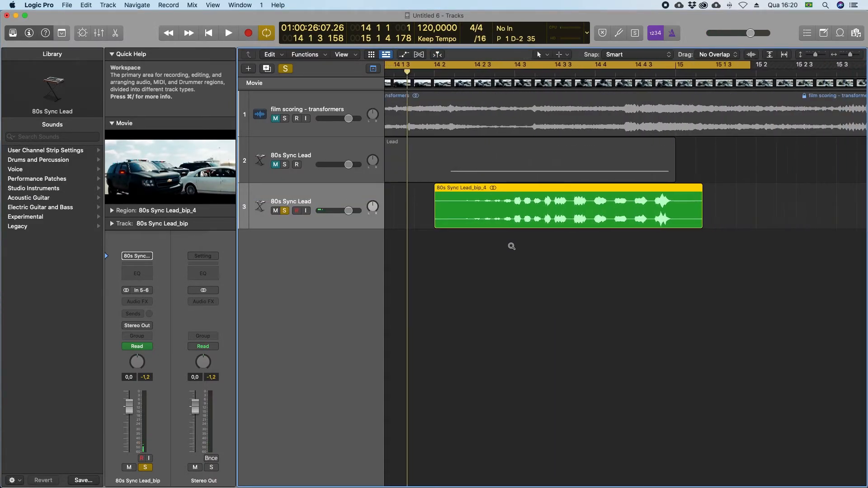
{"action": "left_click_drag", "start_coordinate": [439, 227], "coordinate": [461, 227]}
{"action": "left_click_drag", "start_coordinate": [703, 226], "coordinate": [685, 229]}
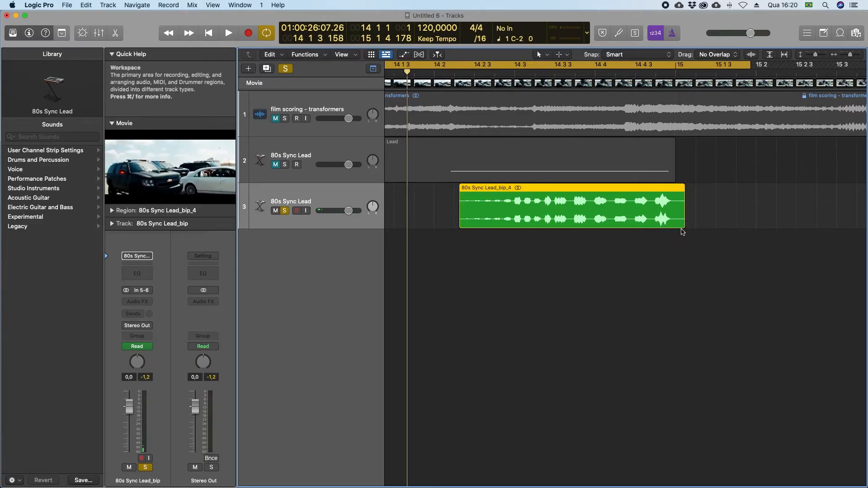
Step: Draw a fade-out from about 14 4 3 to the end of the bounced region and change the fade's type
{"action": "key", "text": "t"}
{"action": "left_click", "coordinate": [699, 339]}
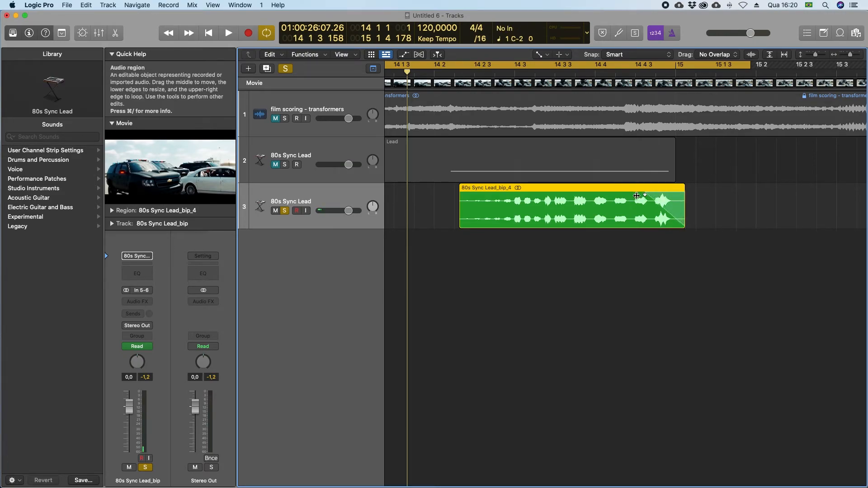
{"action": "right_click", "coordinate": [613, 195]}
{"action": "right_click", "coordinate": [641, 199]}
{"action": "left_click", "coordinate": [655, 209]}
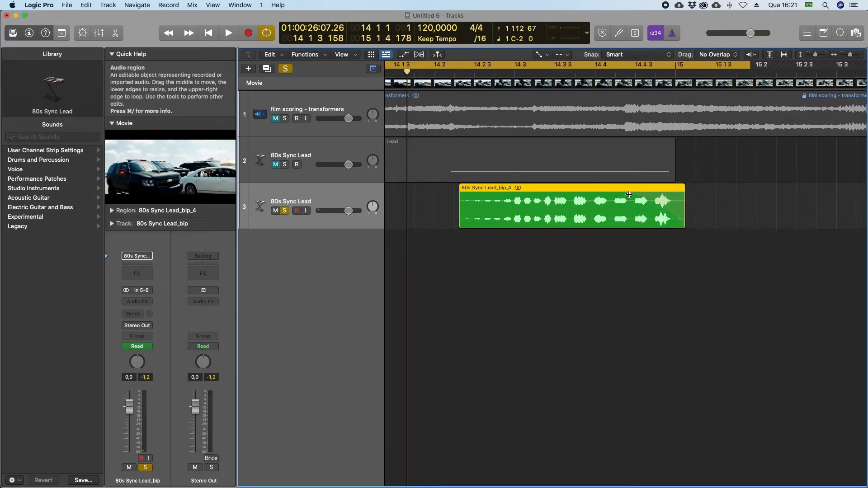
Step: Audition the fade-out, extend the bounced region's end to about 15 1 3, and play the loop again
{"action": "key", "text": "space"}
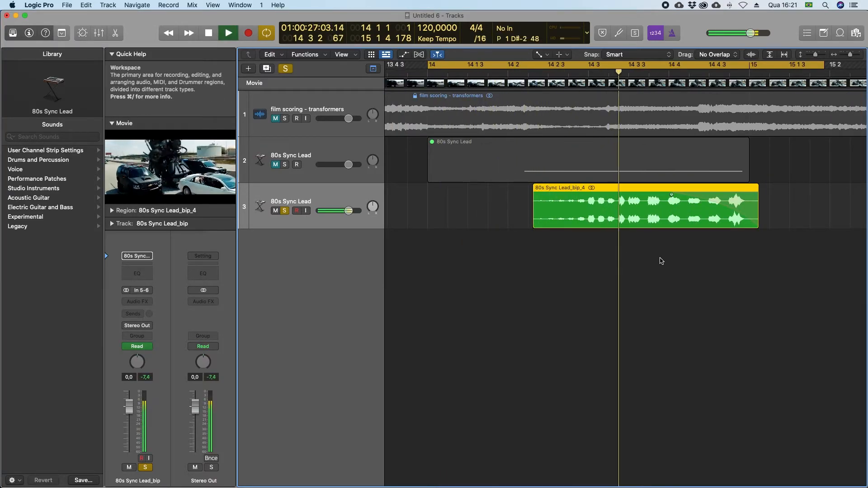
{"action": "key", "text": "space"}
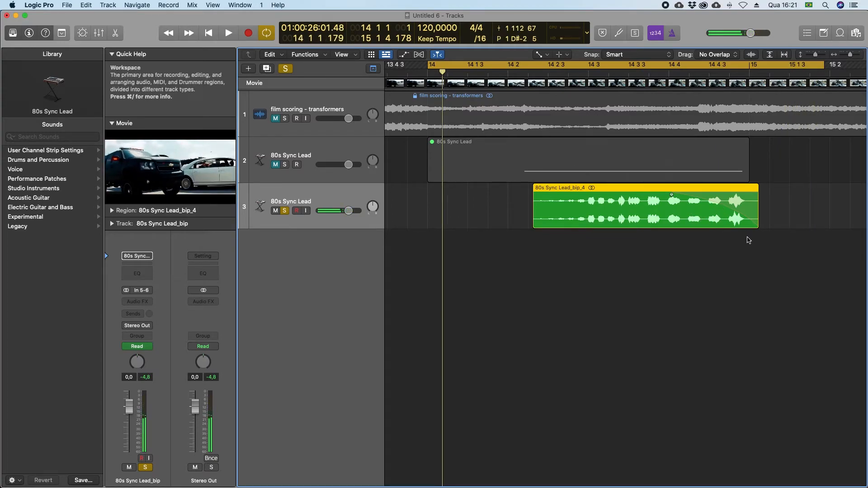
{"action": "key", "text": "t"}
{"action": "key", "text": "t"}
{"action": "left_click_drag", "start_coordinate": [759, 226], "coordinate": [798, 229]}
{"action": "key", "text": "space"}
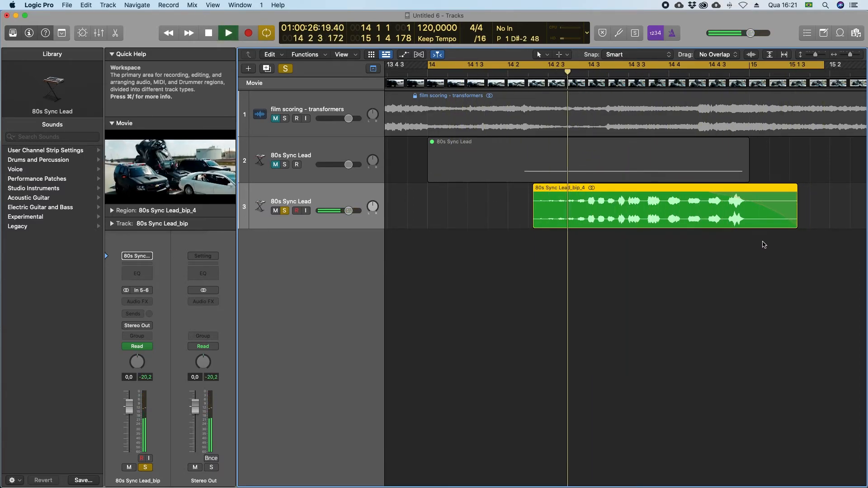
{"action": "key", "text": "space"}
{"action": "key", "text": "space"}
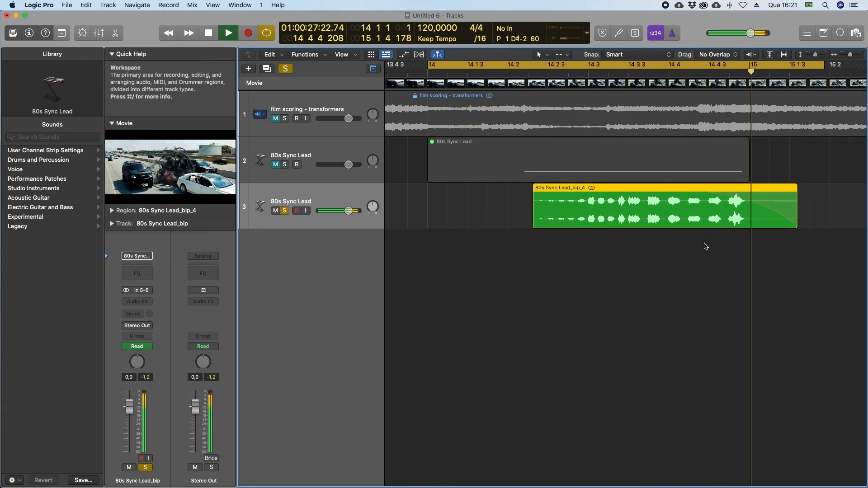
{"action": "key", "text": "space"}
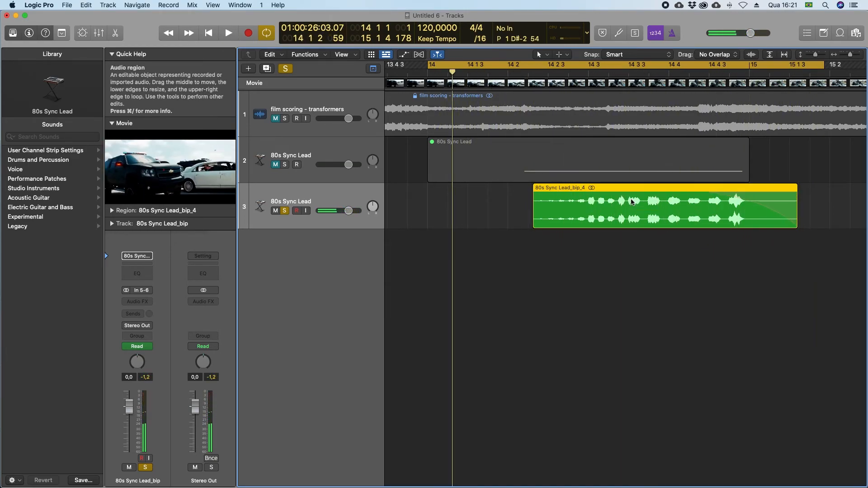
Step: Solo the film scoring - transformers track, extend the cycle range's end to 15 3 3, and play it with the bounced effect
{"action": "key", "text": "super+Left"}
{"action": "key", "text": "super+Left"}
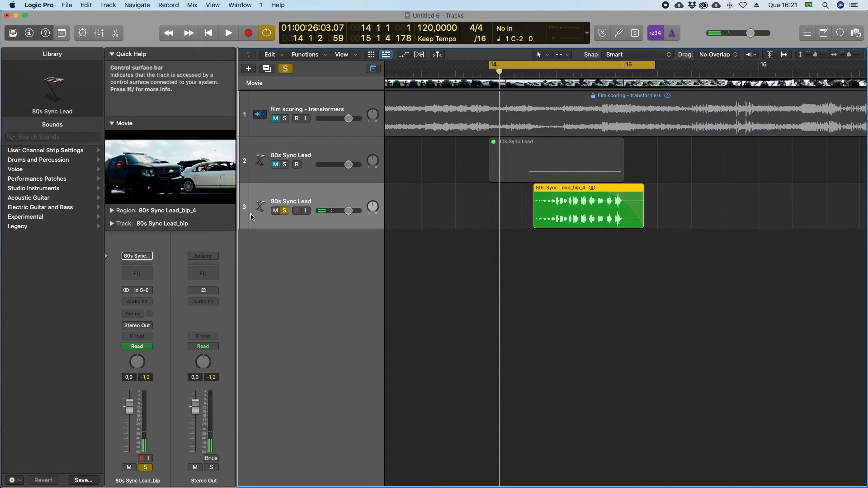
{"action": "left_click", "coordinate": [285, 118]}
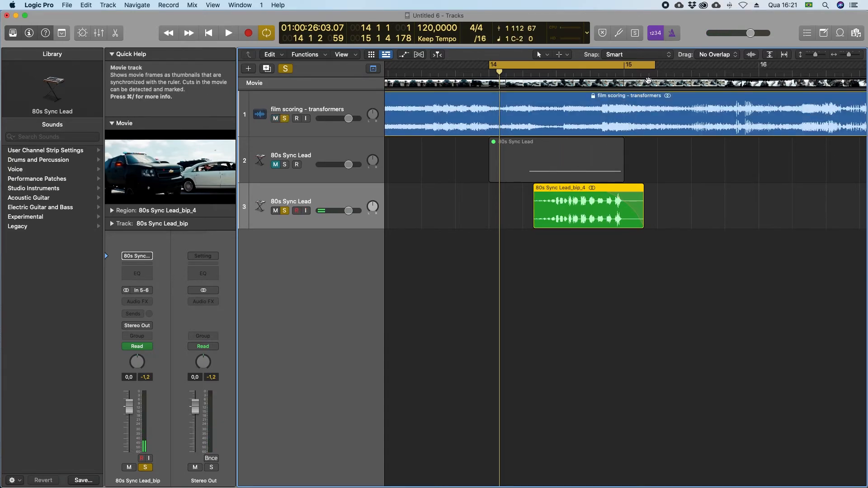
{"action": "left_click_drag", "start_coordinate": [655, 68], "coordinate": [707, 68]}
{"action": "key", "text": "space"}
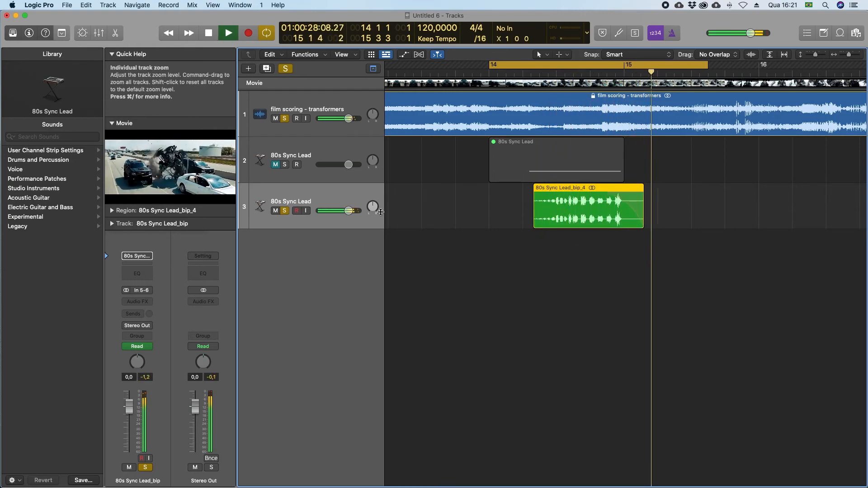
{"action": "key", "text": "space"}
Step: Lower the film scoring - transformers track's volume moderately, playing the loop to balance it against the synth effect
{"action": "left_click_drag", "start_coordinate": [349, 119], "coordinate": [342, 119]}
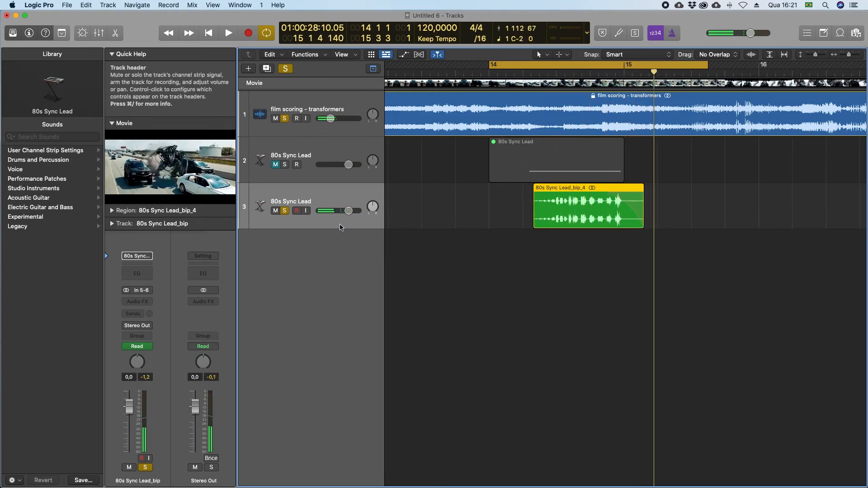
{"action": "key", "text": "space"}
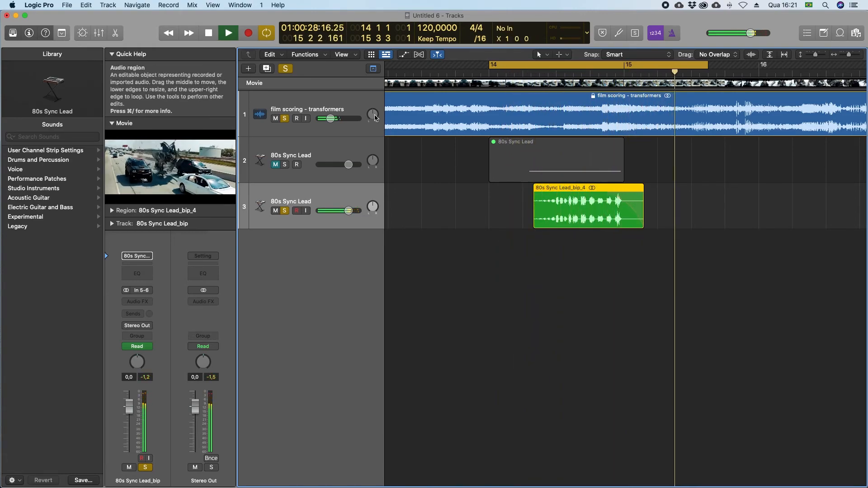
{"action": "key", "text": "space"}
{"action": "left_click_drag", "start_coordinate": [331, 119], "coordinate": [337, 119]}
{"action": "key", "text": "space"}
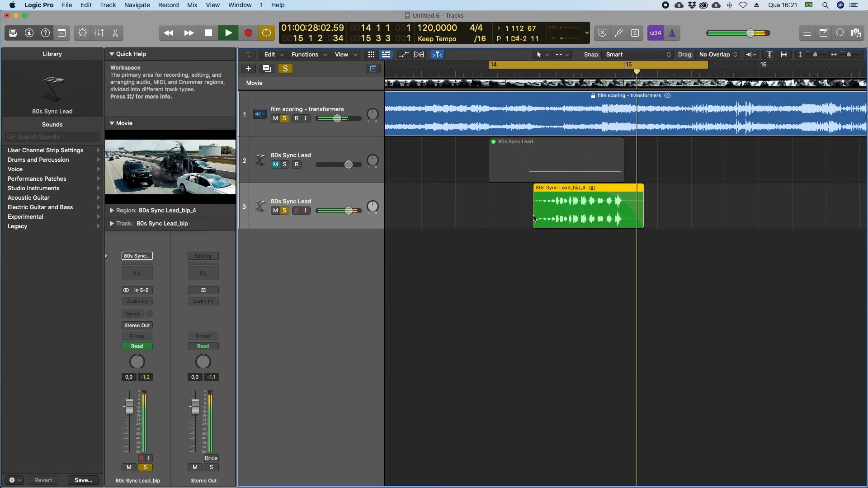
{"action": "key", "text": "space"}
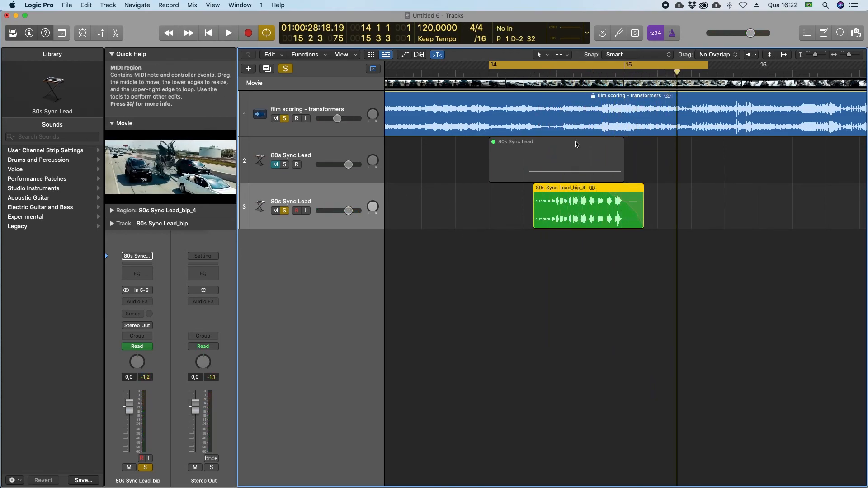